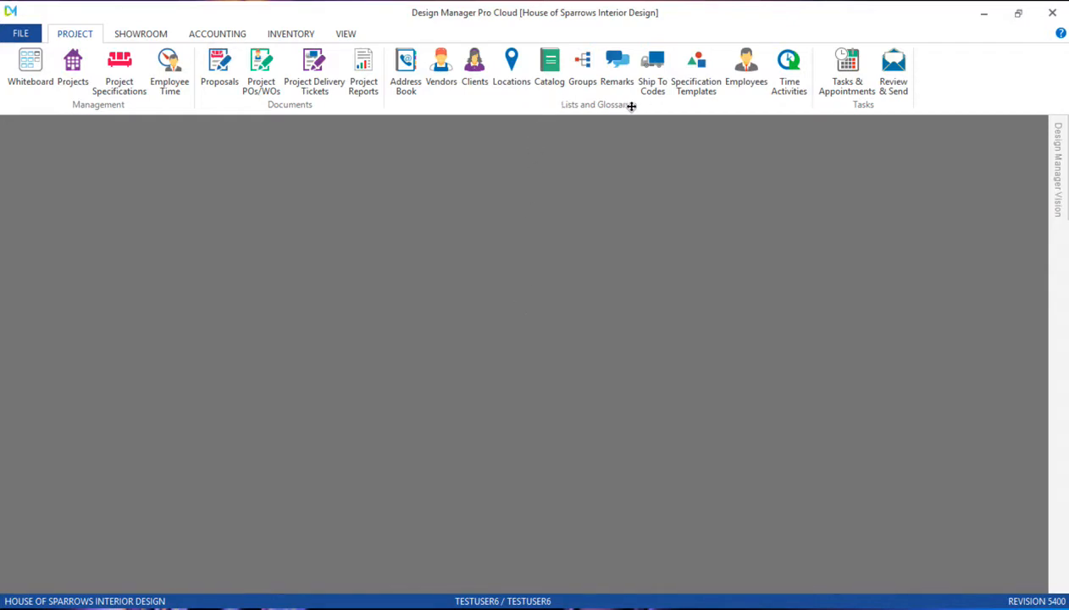
- Review the information record of the fifth client in the client glossary, and close the glossary
left_click(476, 72)
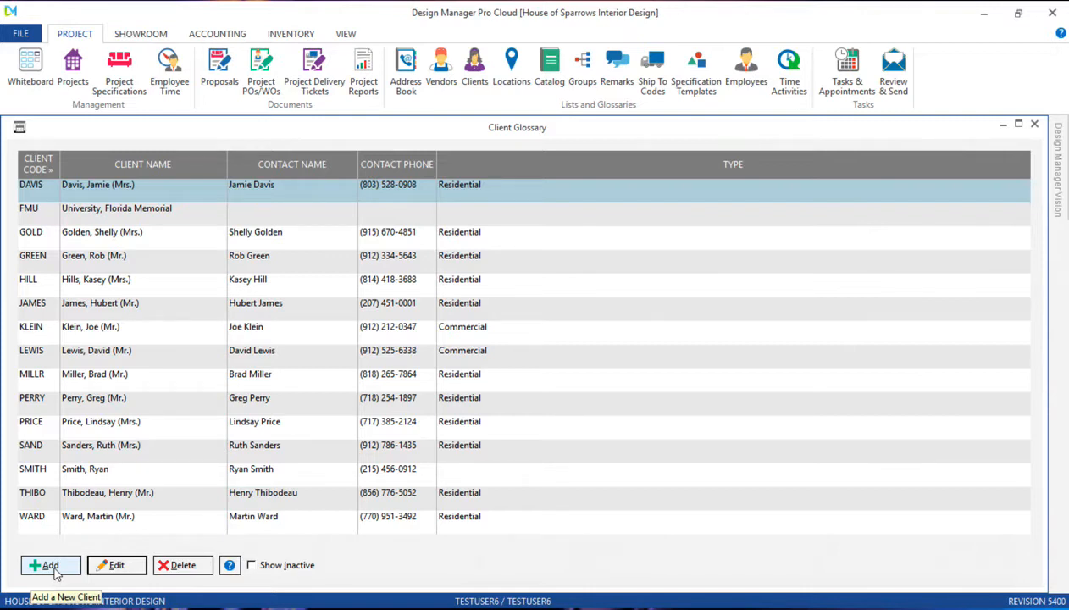
left_click(112, 282)
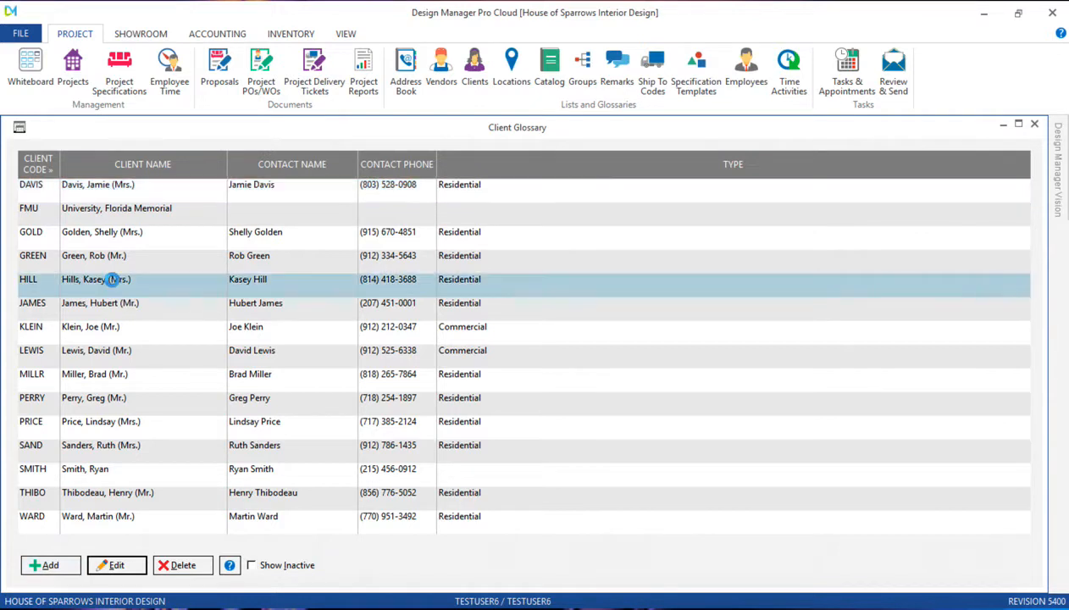
double_click(113, 282)
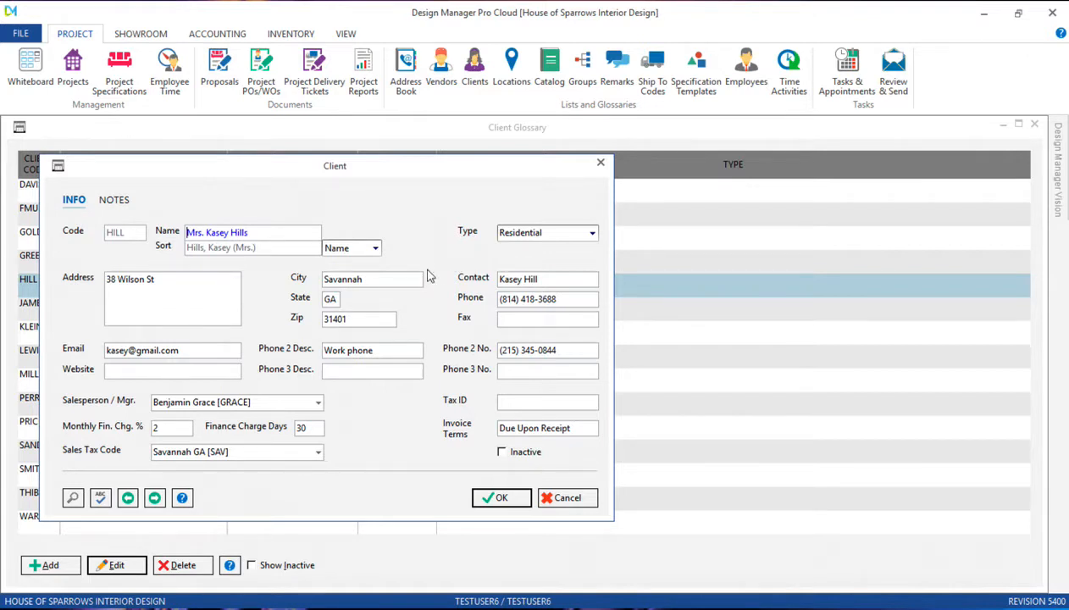
left_click(493, 498)
left_click(1034, 125)
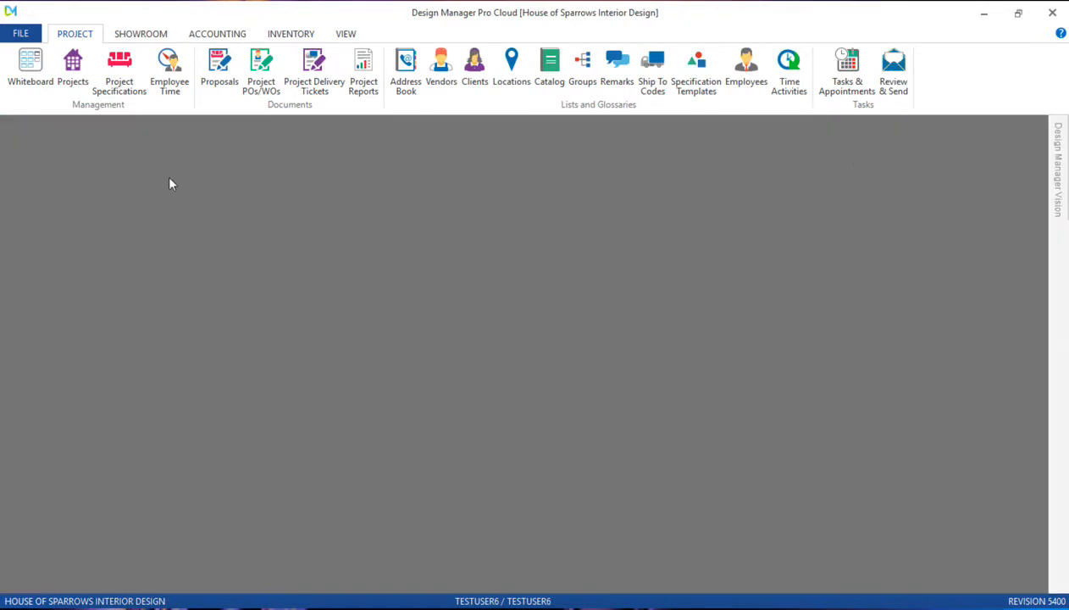
- Review the Pacific Port Retreat project's info, defaults, notes and budget, and close the projects list
left_click(75, 74)
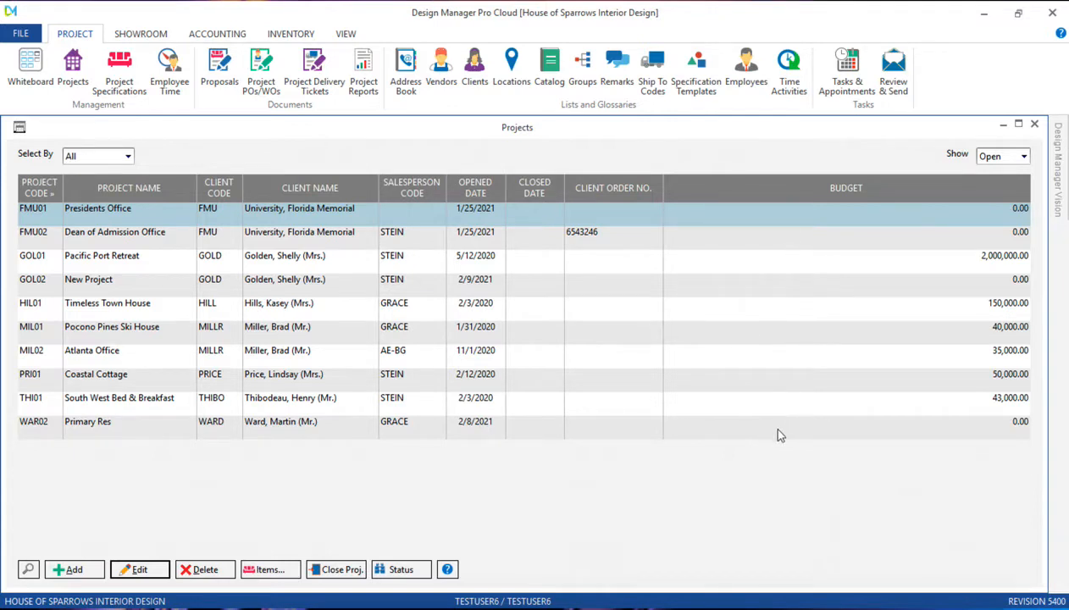
left_click(134, 254)
double_click(134, 254)
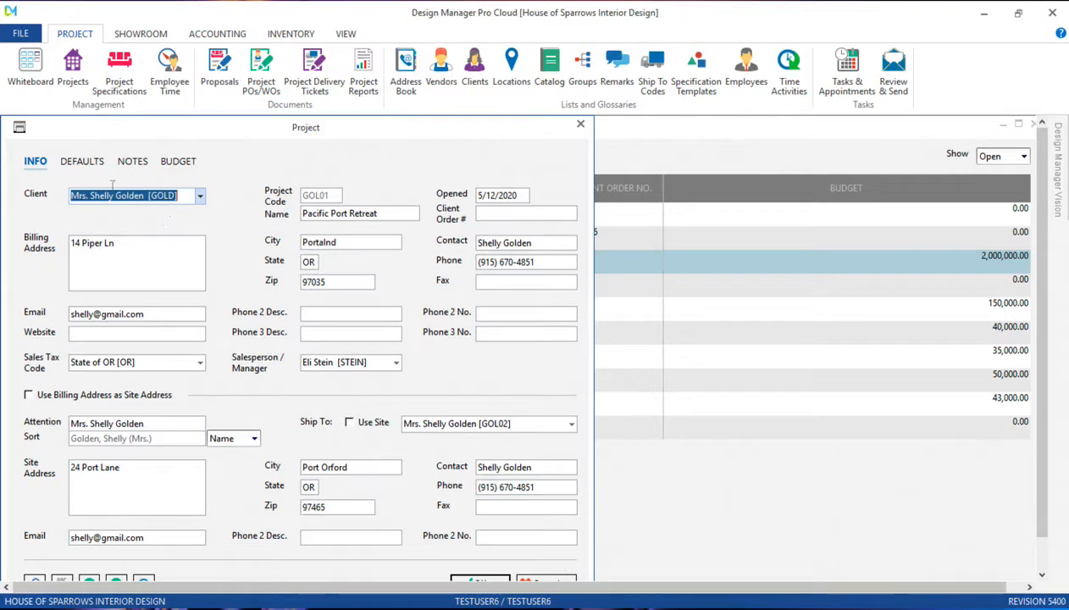
left_click(83, 161)
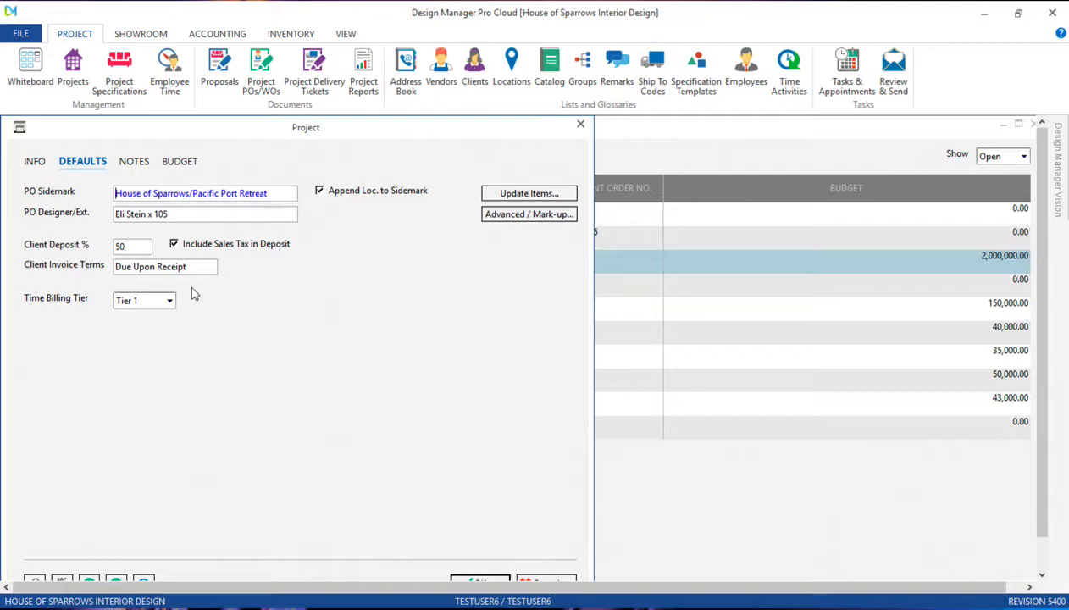
left_click(142, 168)
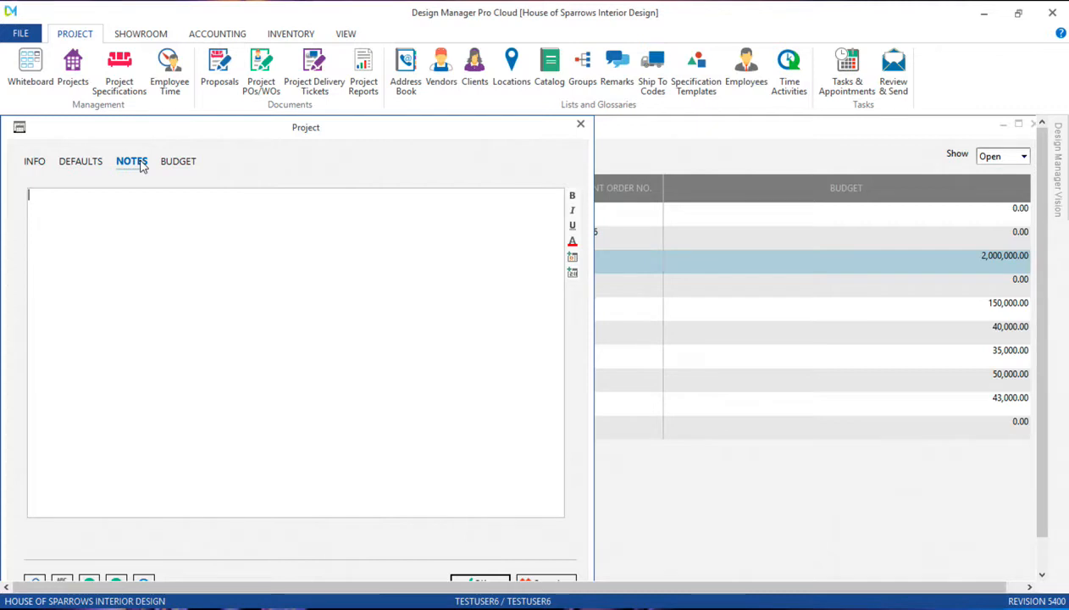
left_click(173, 168)
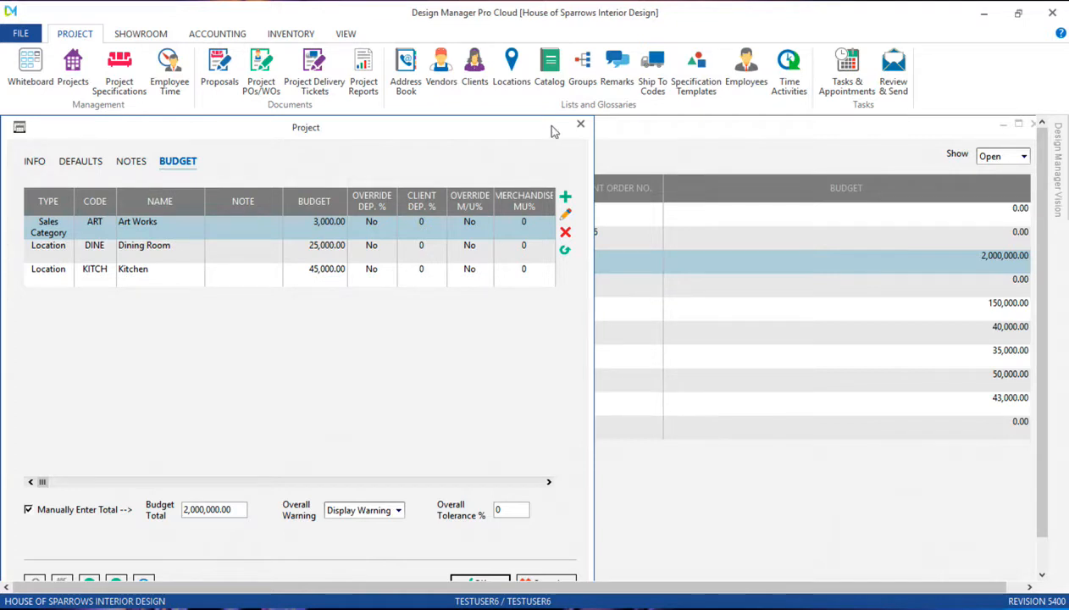
left_click(581, 124)
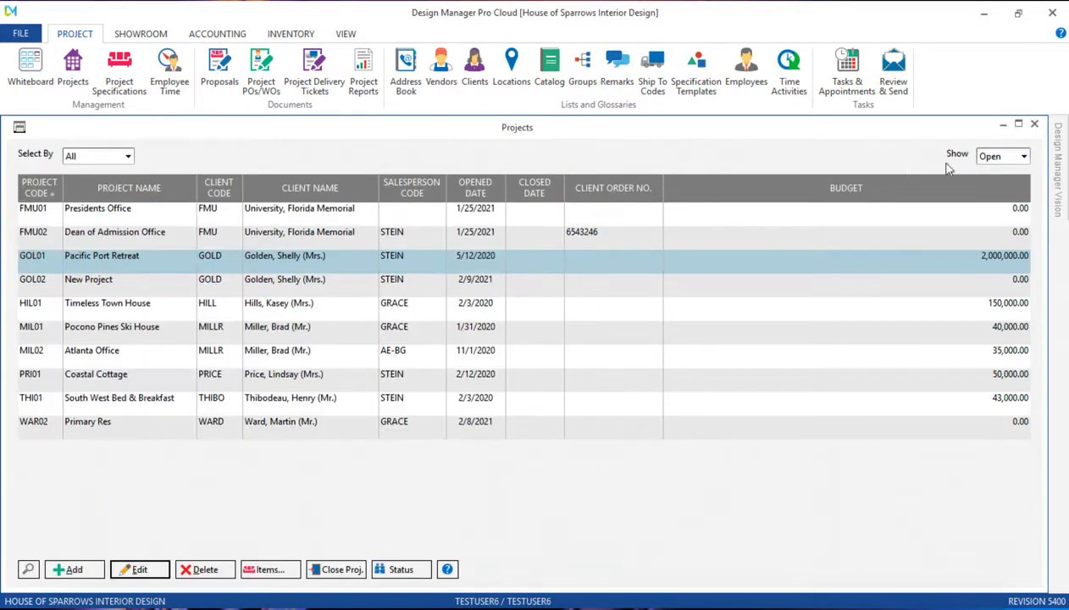
left_click(1034, 125)
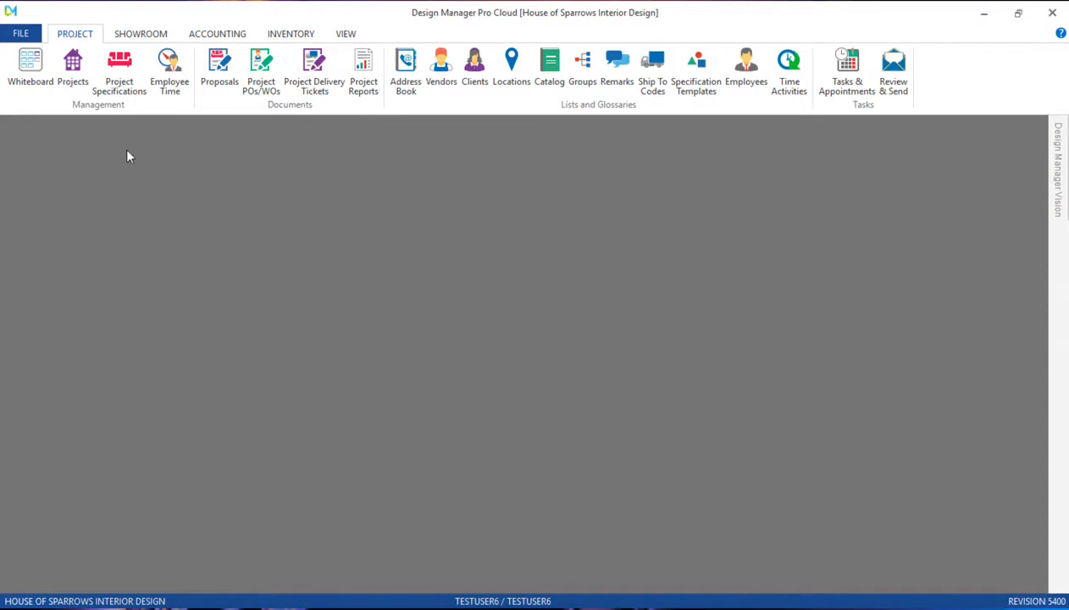
- Show the project specifications for Pacific Port Retreat and view the status choices for woven display box item 0002
left_click(121, 82)
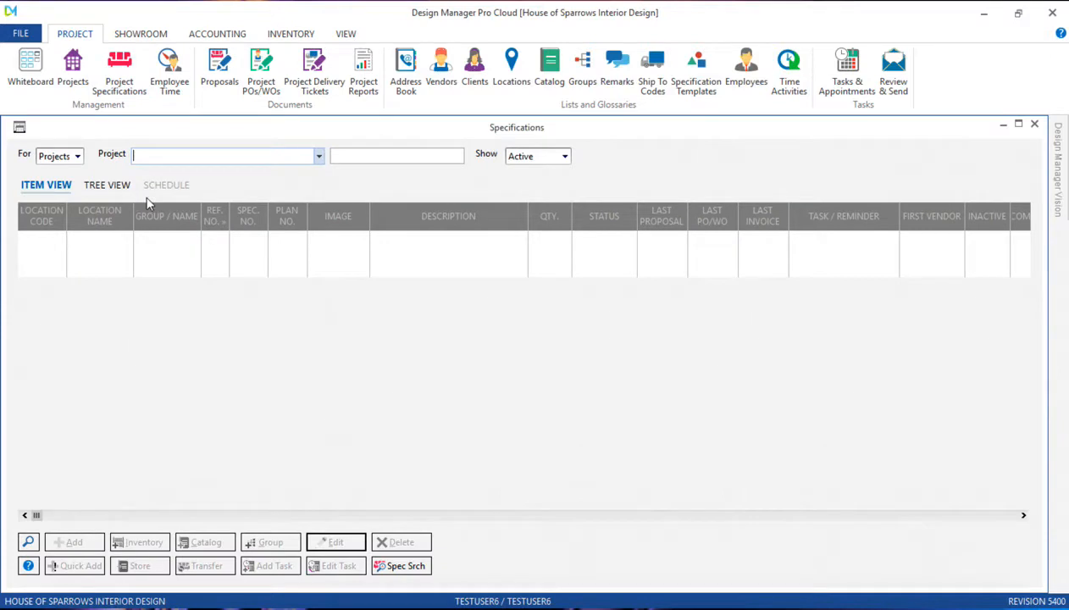
type("pa")
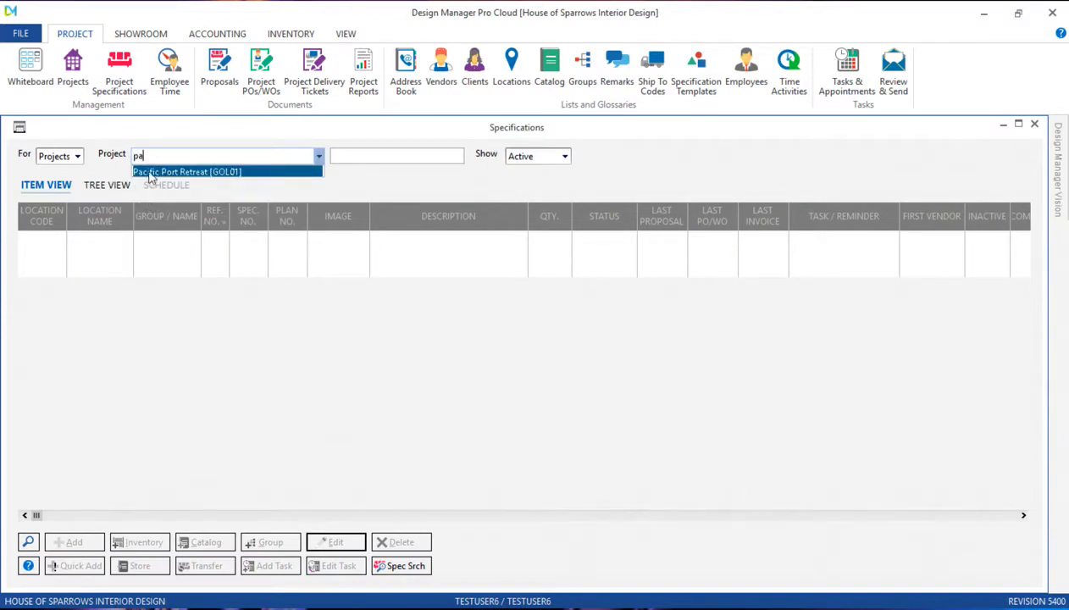
left_click(151, 173)
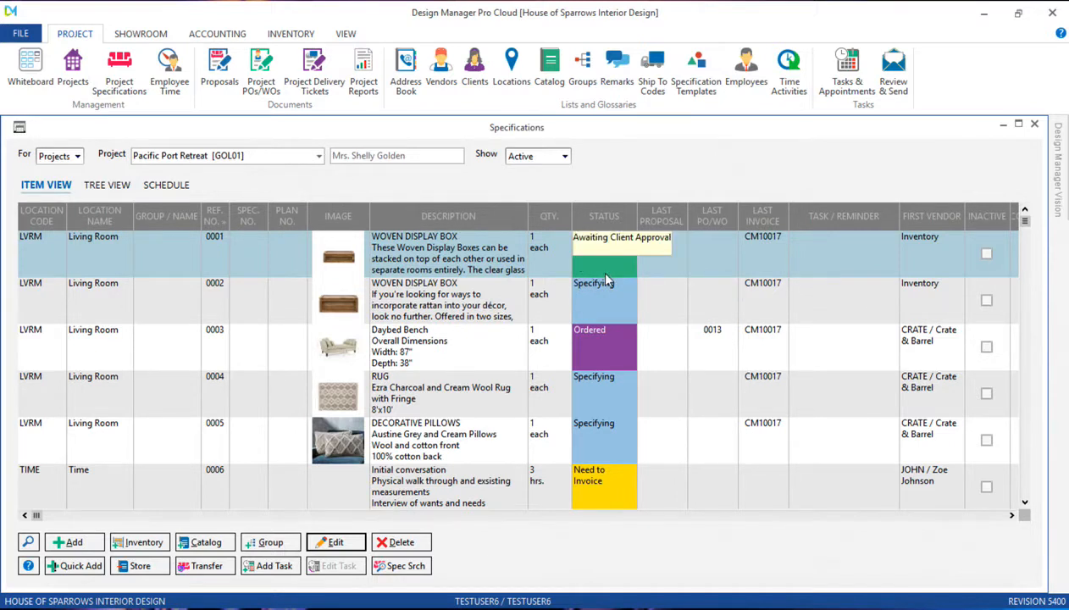
left_click(602, 307)
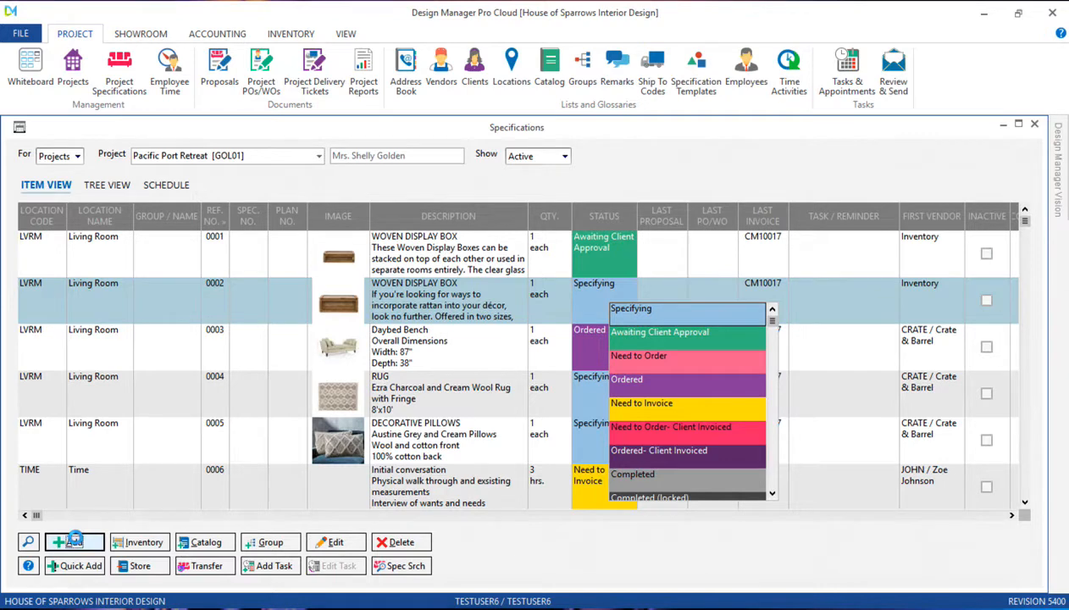
- Examine the blank new-item form and its picture options without adding an item to the project
left_click(75, 541)
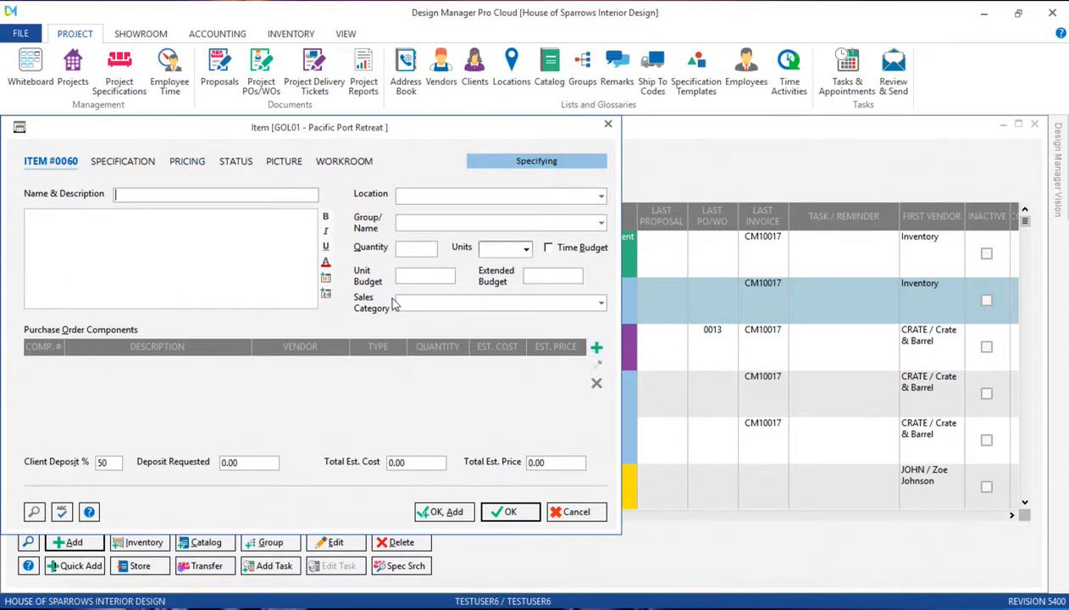
left_click(294, 166)
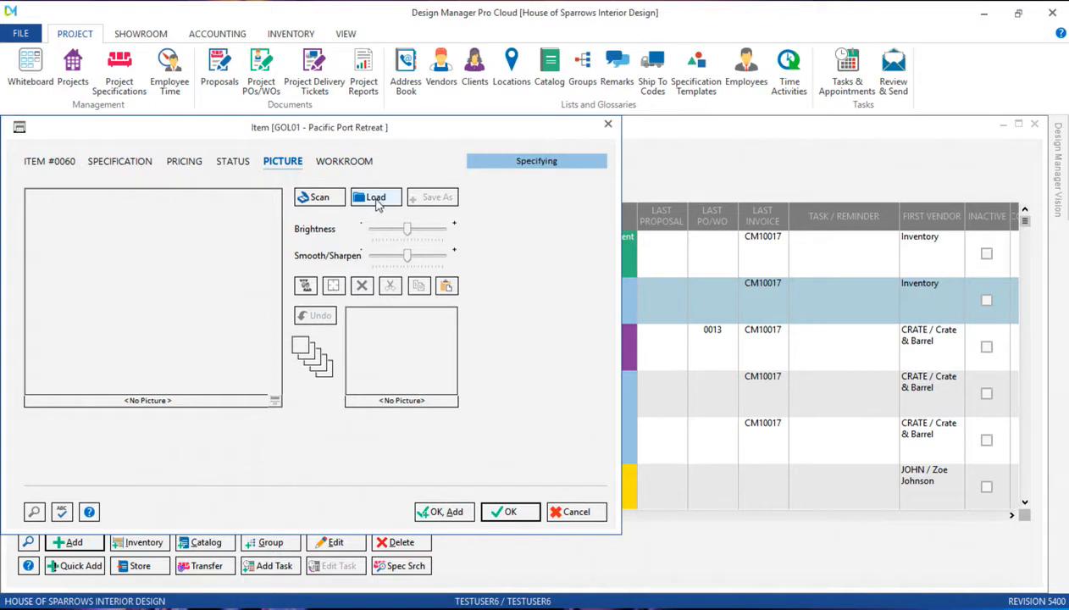
left_click(574, 513)
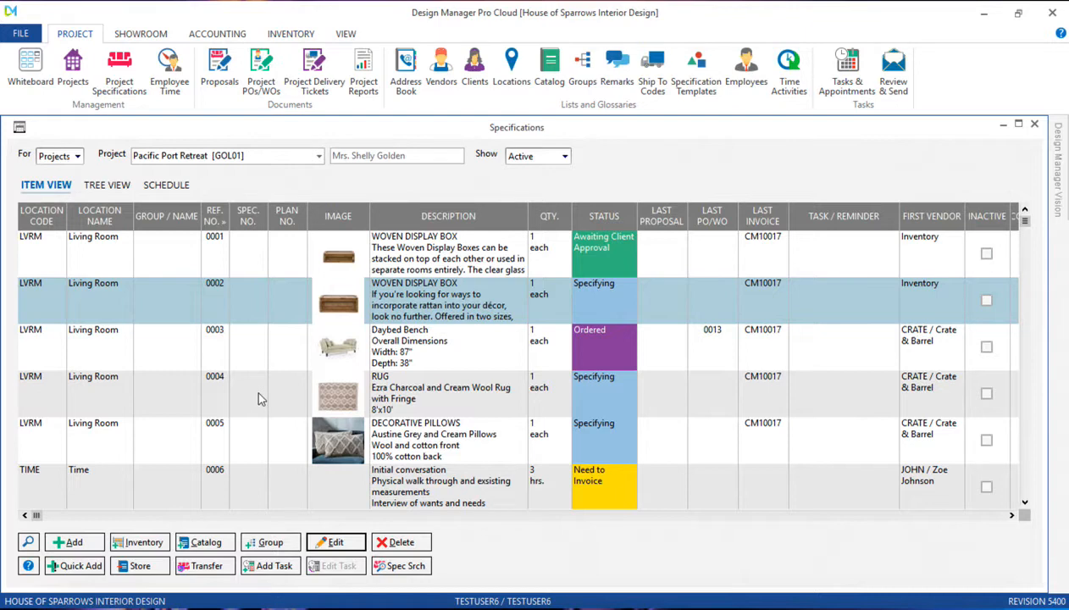
- Browse the inventory for items to add to the project, examine gray bud vase VASE-03, and leave without adding it
left_click(141, 544)
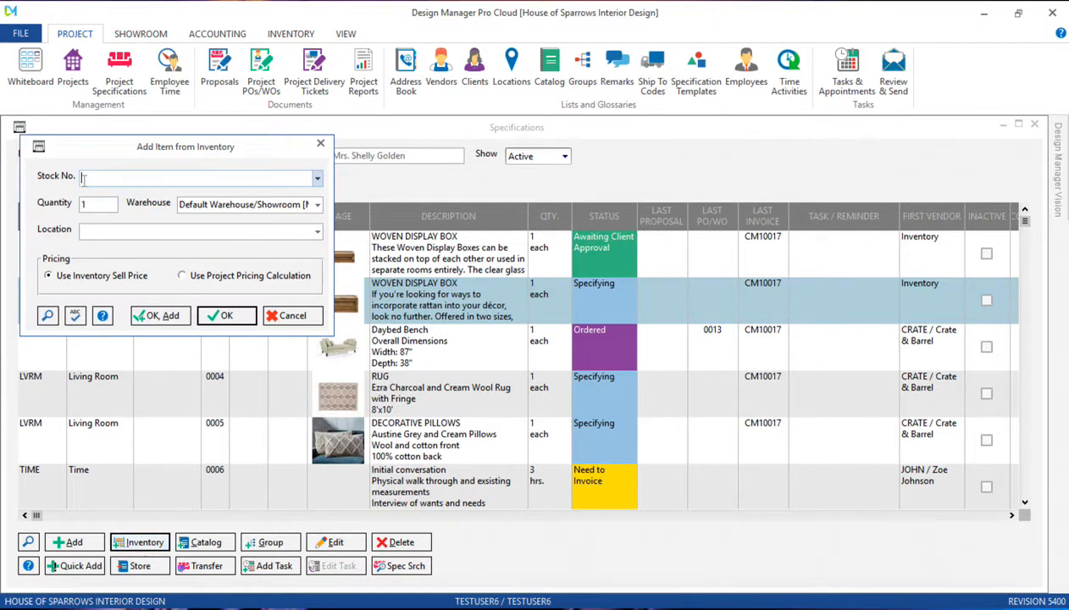
left_click(47, 315)
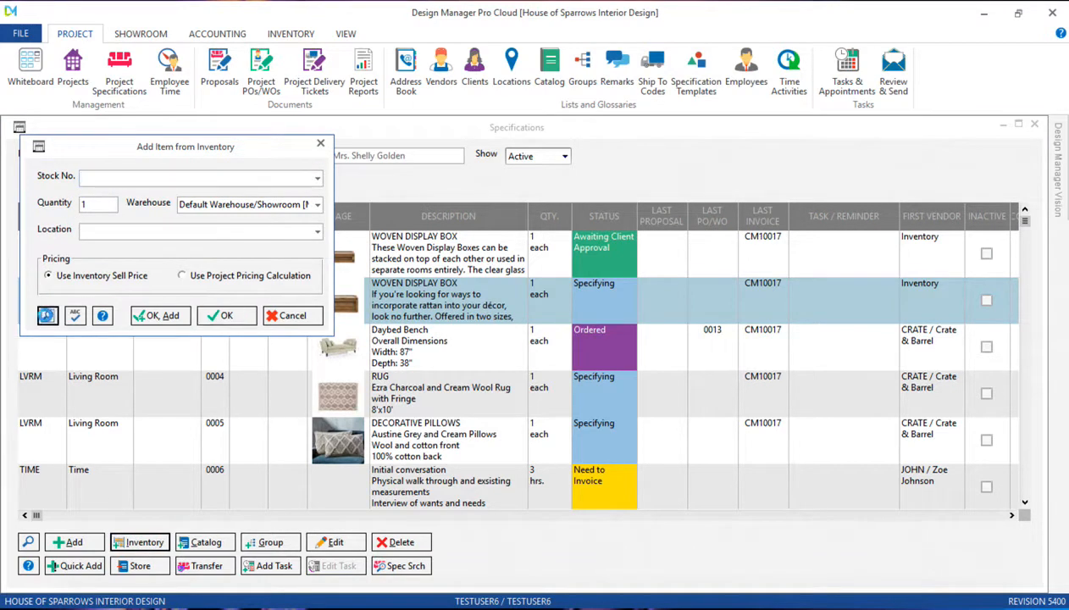
left_click_drag(412, 255, 393, 12)
scroll(440, 269, "down", 5)
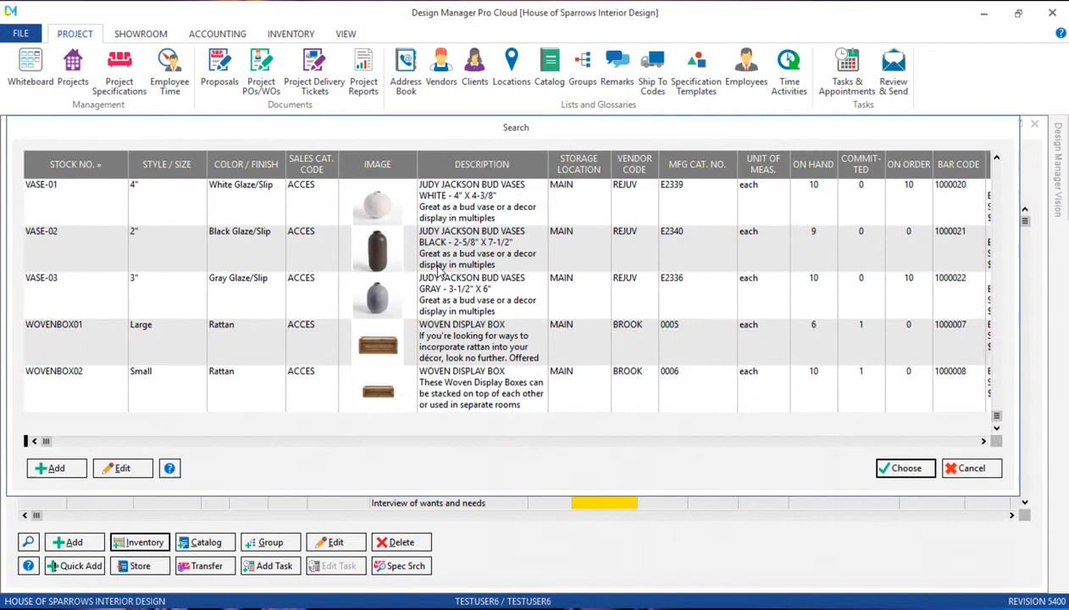
left_click(401, 311)
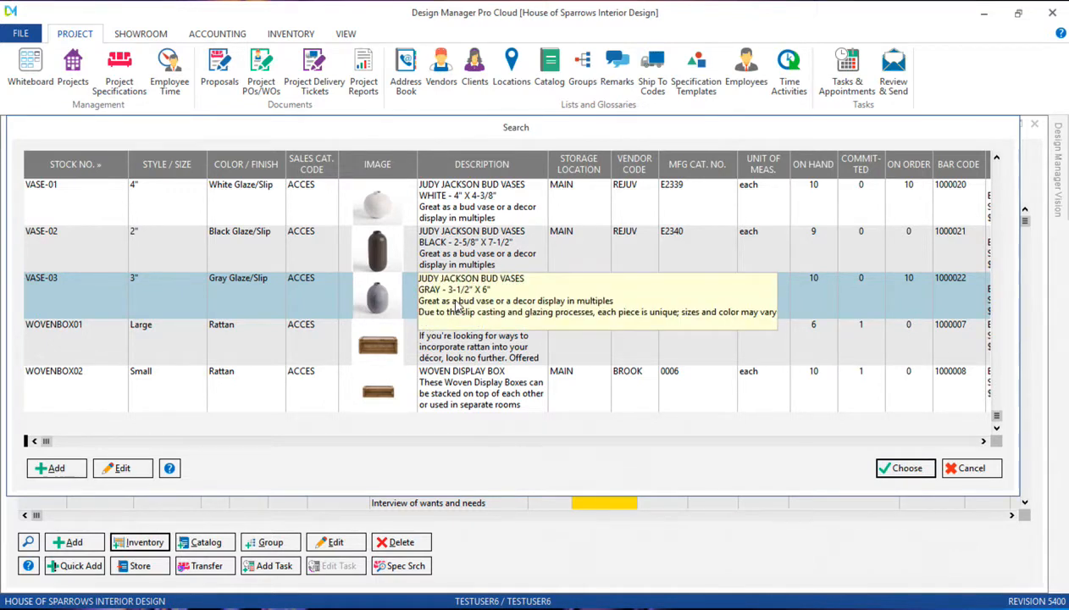
left_click(960, 470)
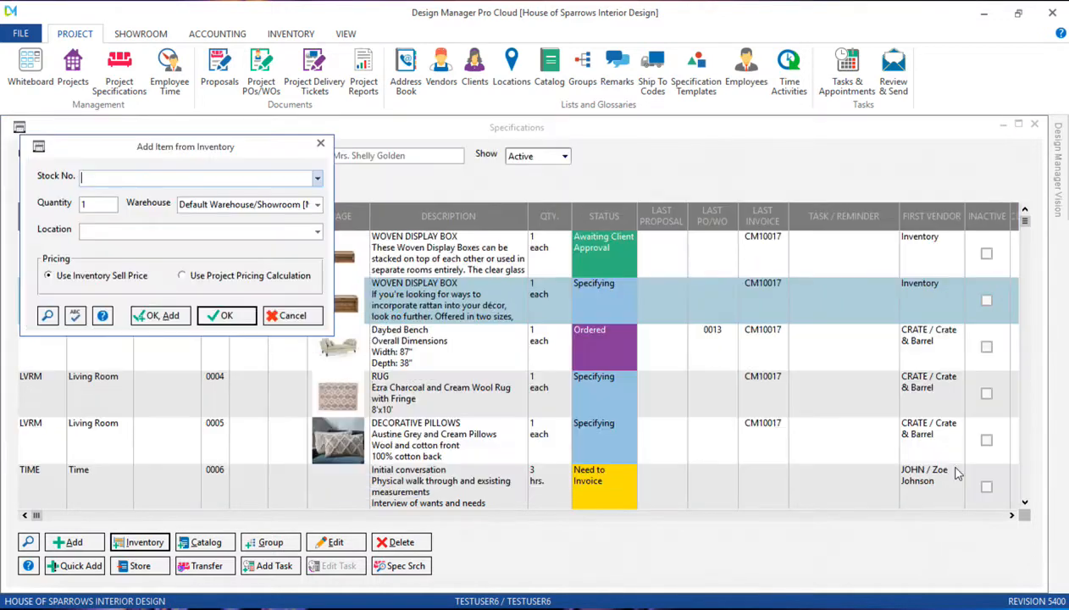
left_click(286, 317)
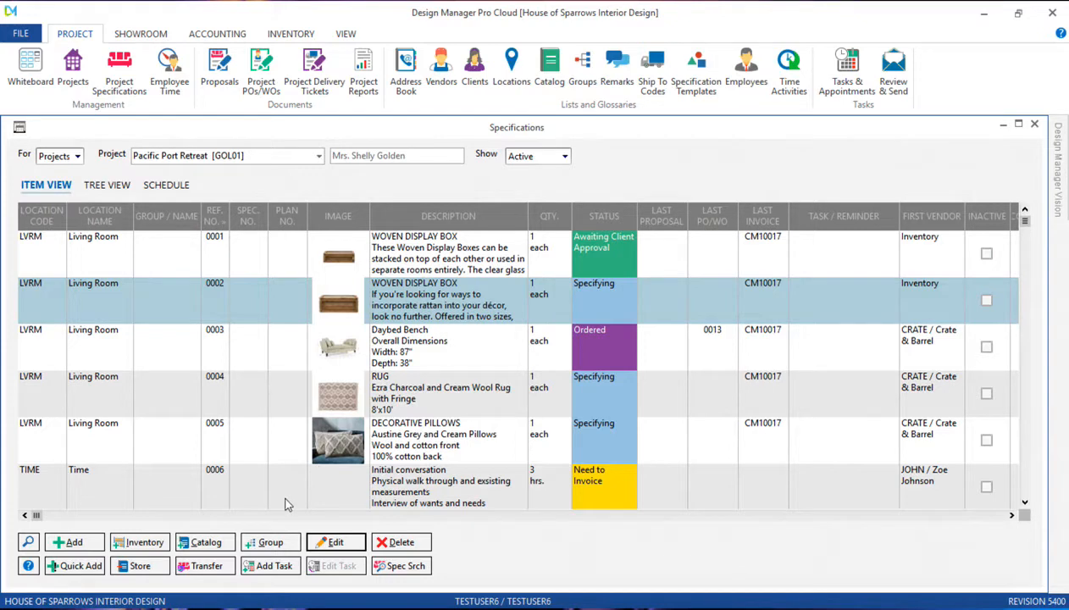
- Browse the catalog for items to add to the project, examine pillow insert 003, and leave without adding it
left_click(204, 541)
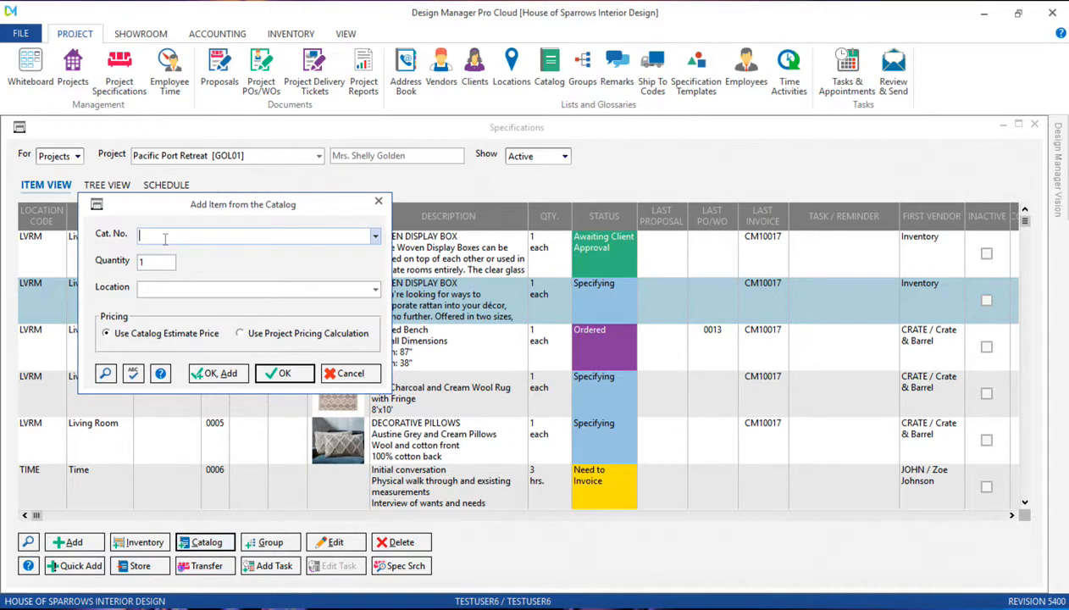
left_click(106, 373)
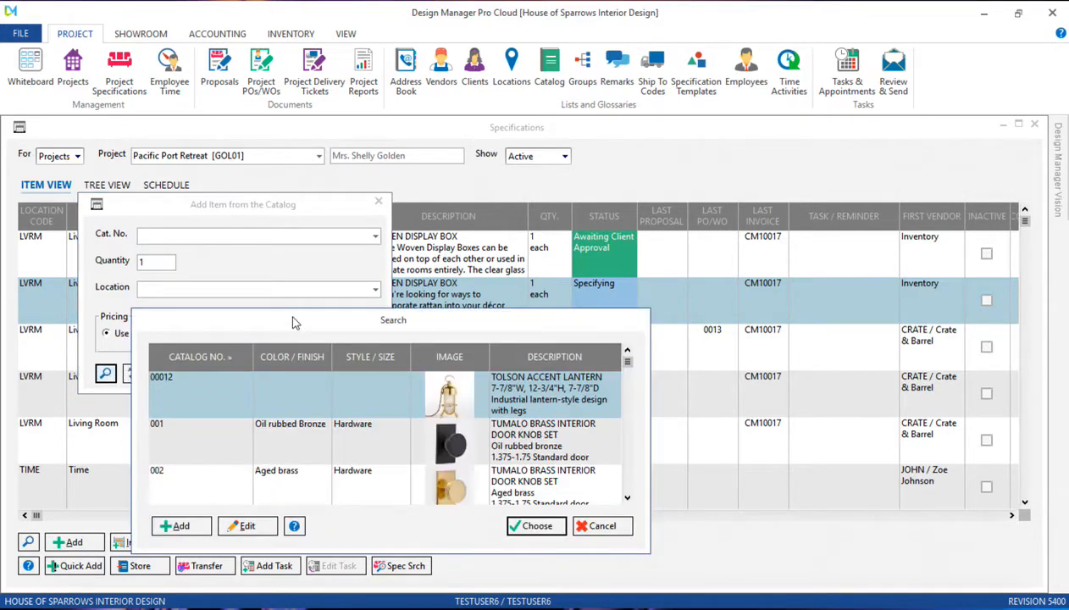
left_click_drag(292, 311, 292, 118)
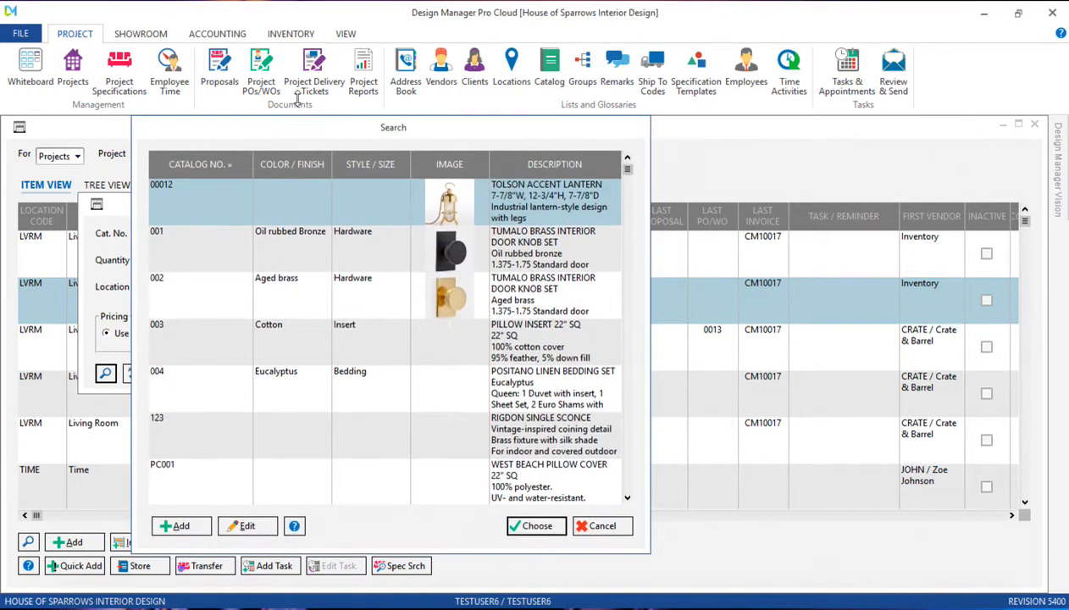
scroll(329, 303, "down", 1)
scroll(327, 303, "up", 1)
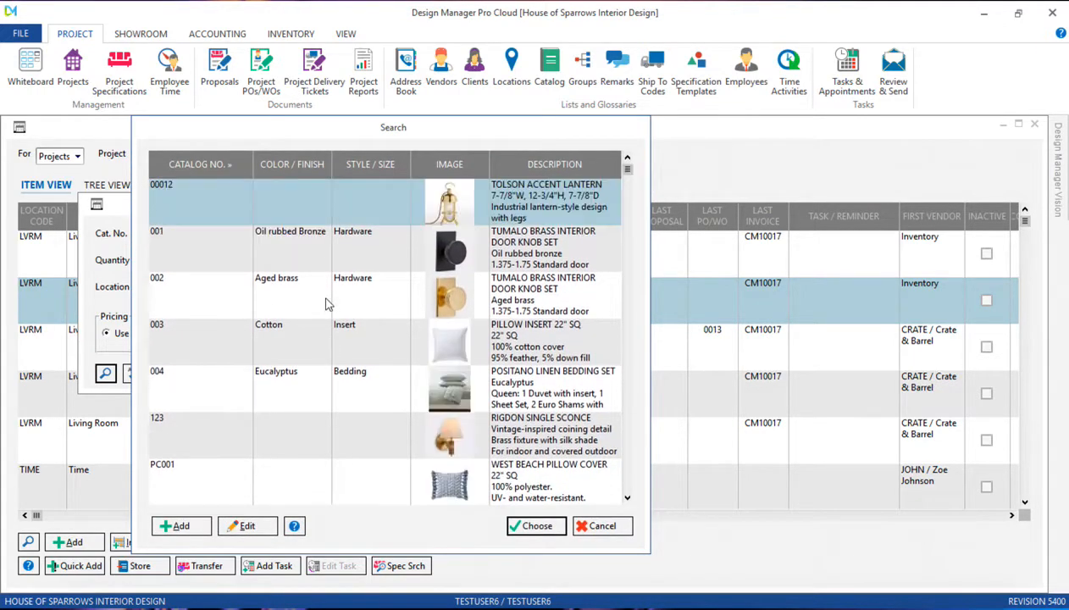
left_click(292, 341)
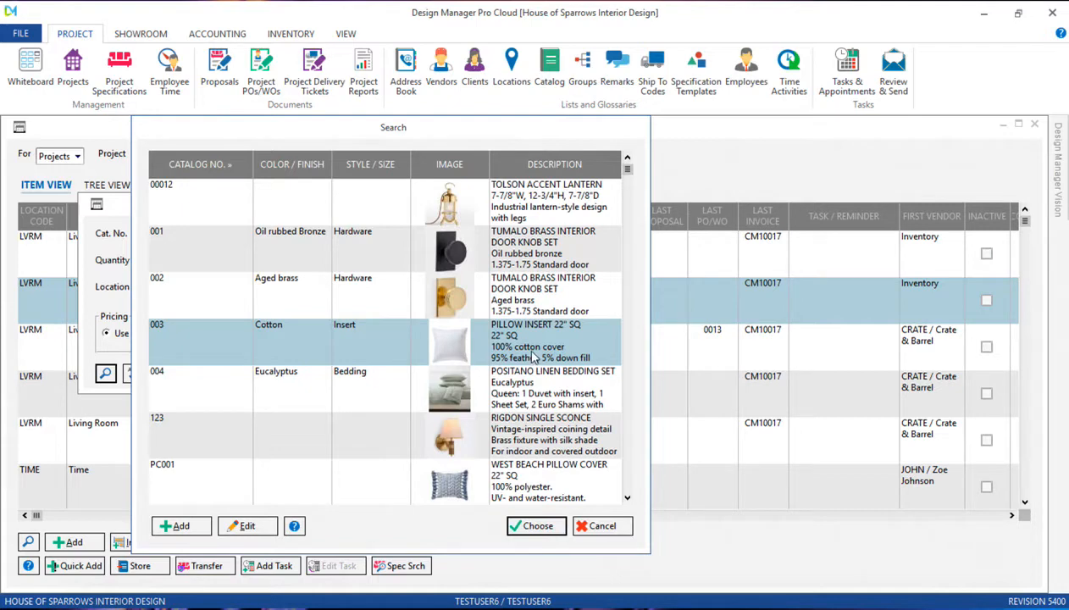
left_click(589, 527)
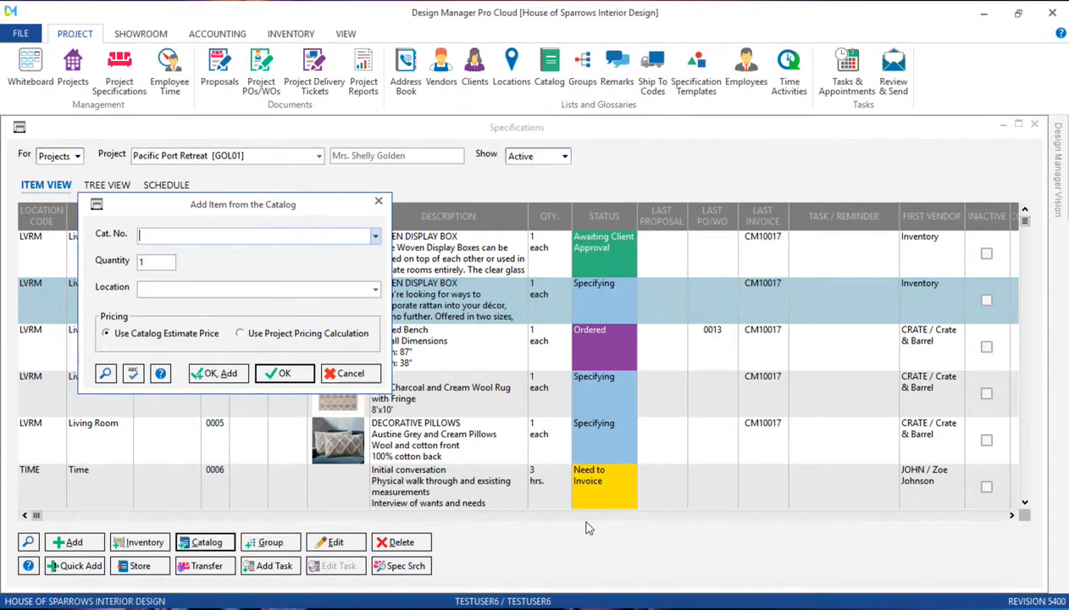
left_click(341, 377)
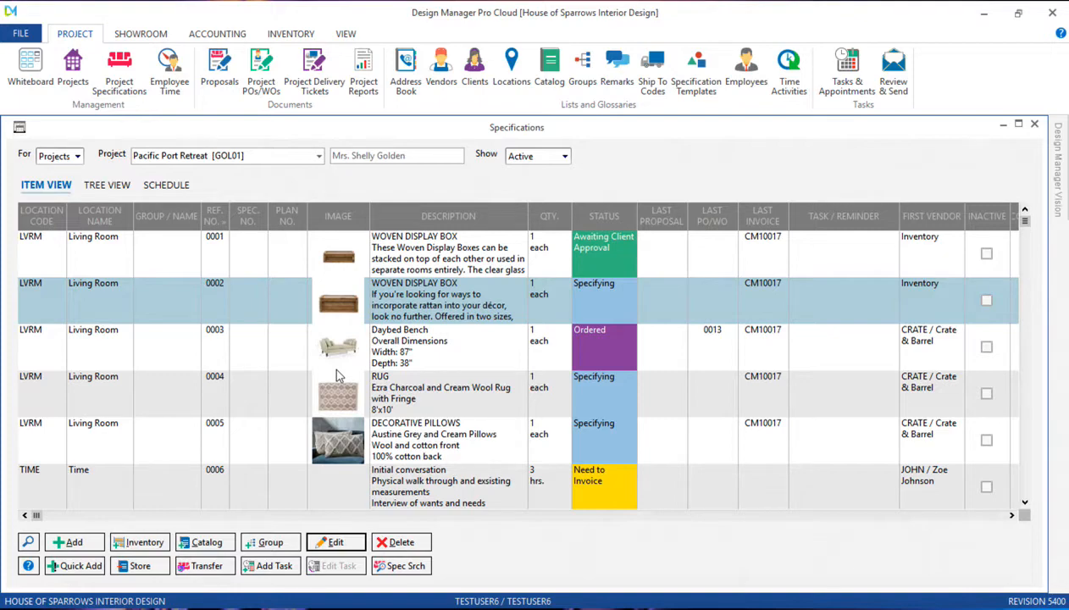
- Switch to the browser's 1stDibs page for the French Rattan Table Lamp and open the Design Manager clipping extension
left_click(537, 601)
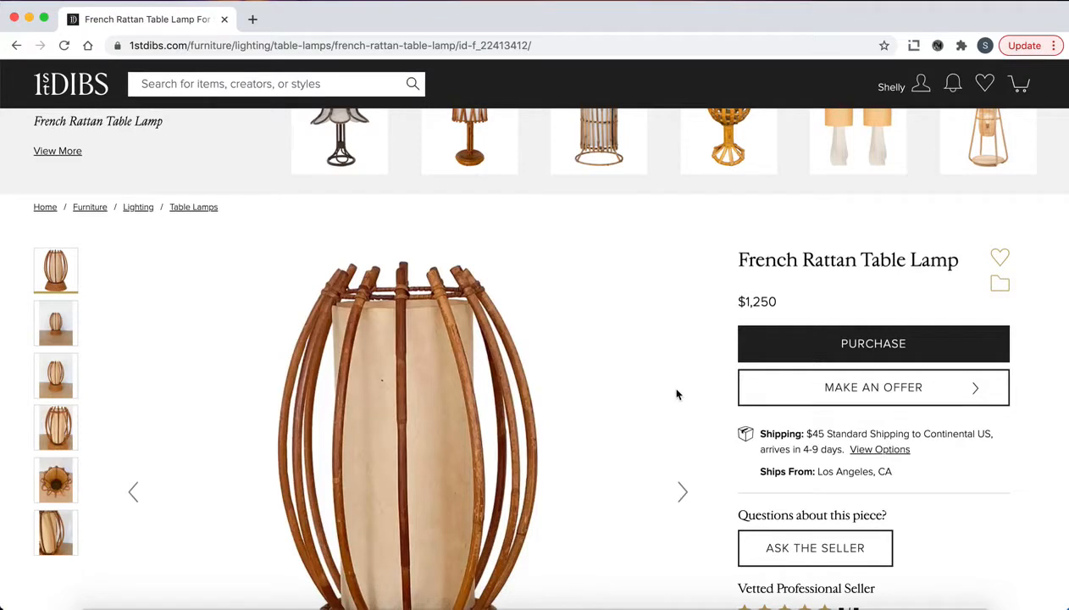
scroll(677, 394, "down", 2)
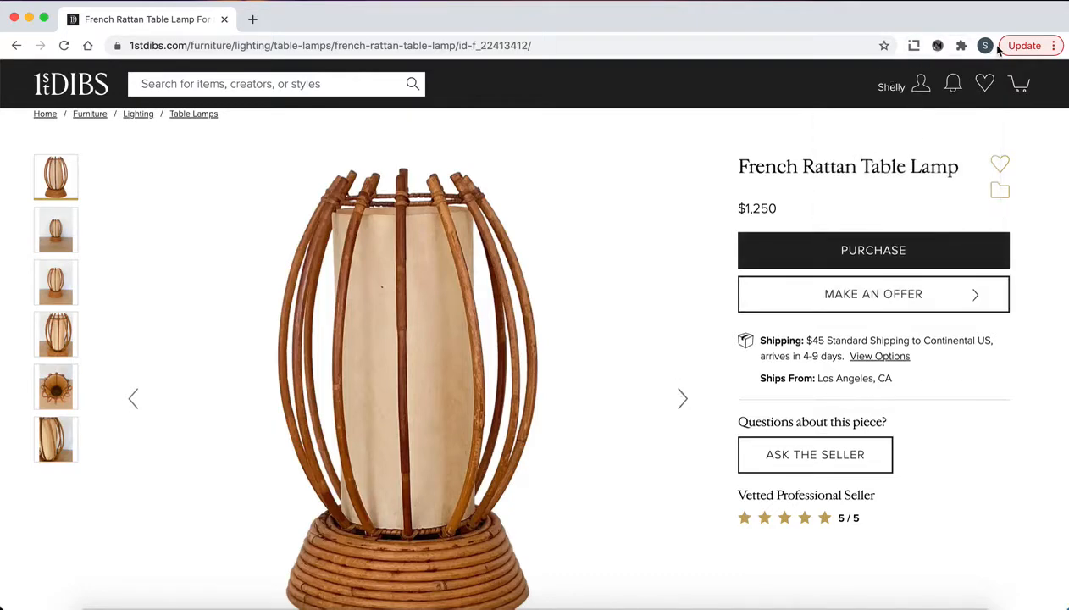
left_click(939, 50)
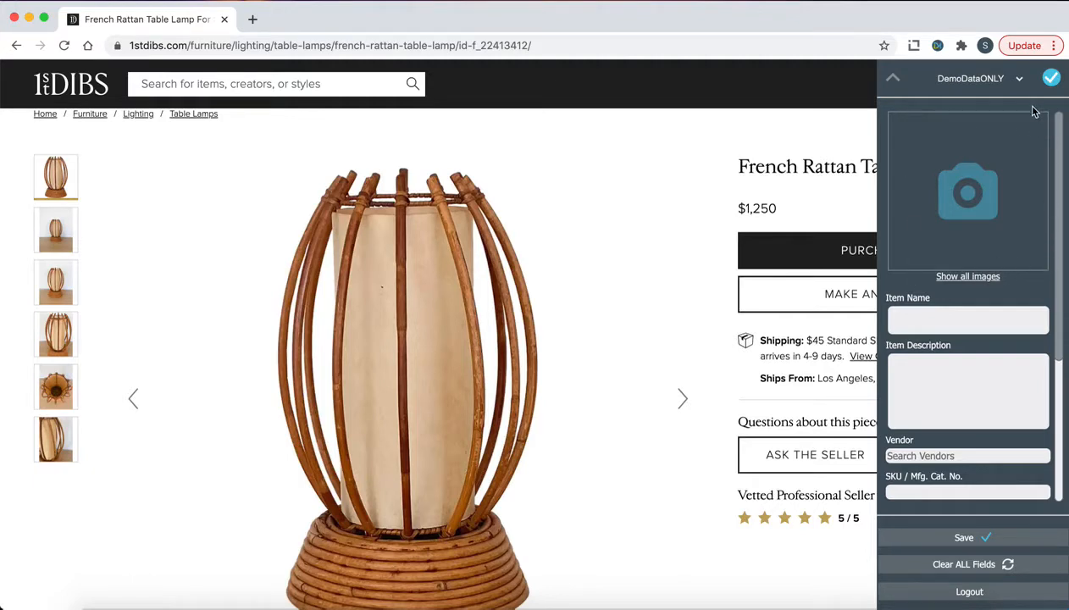
mouse_move(431, 322)
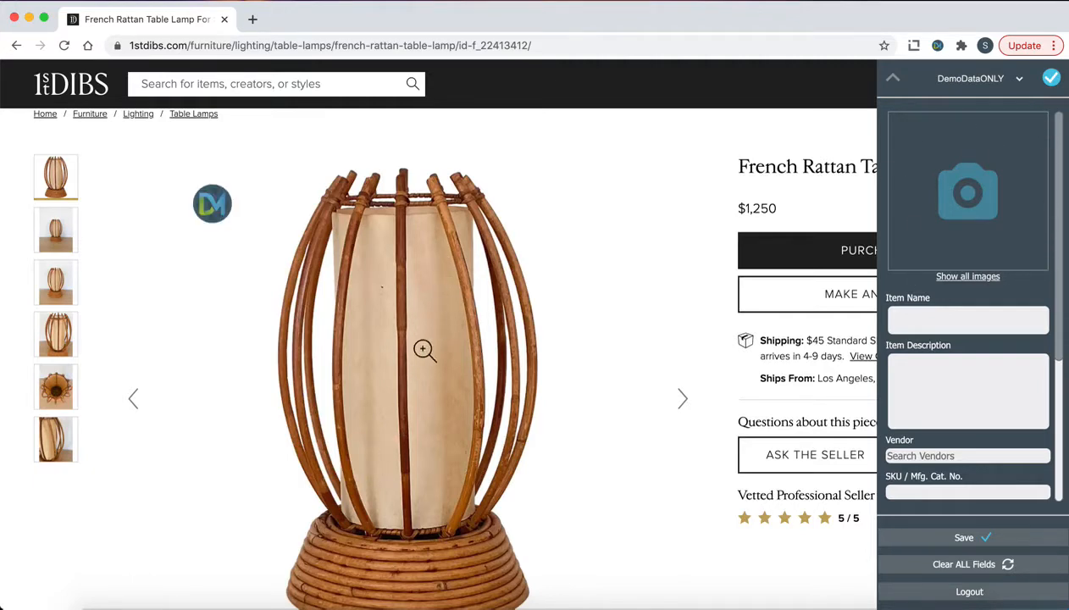
- Capture the French Rattan Table Lamp's picture, item name and About text as the item description from the 1stDibs page
left_click(211, 211)
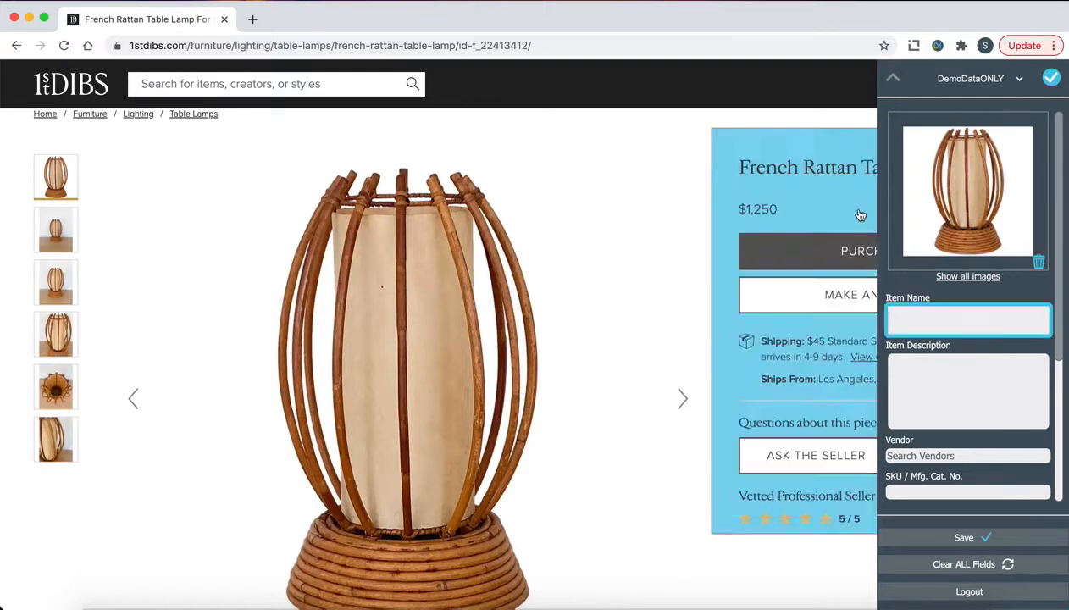
left_click(836, 178)
left_click(927, 396)
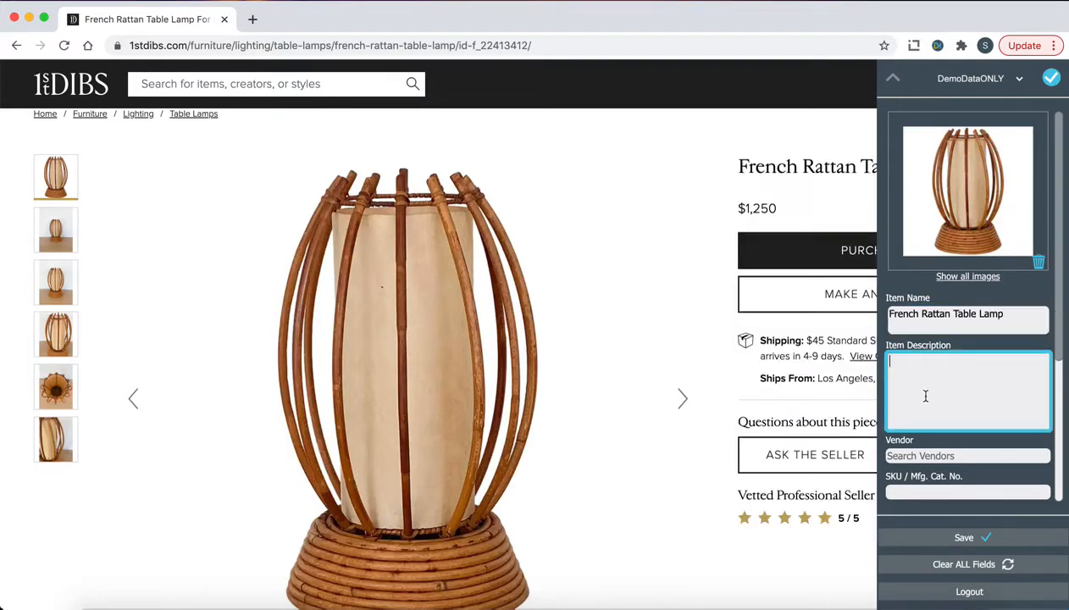
scroll(811, 408, "down", 5)
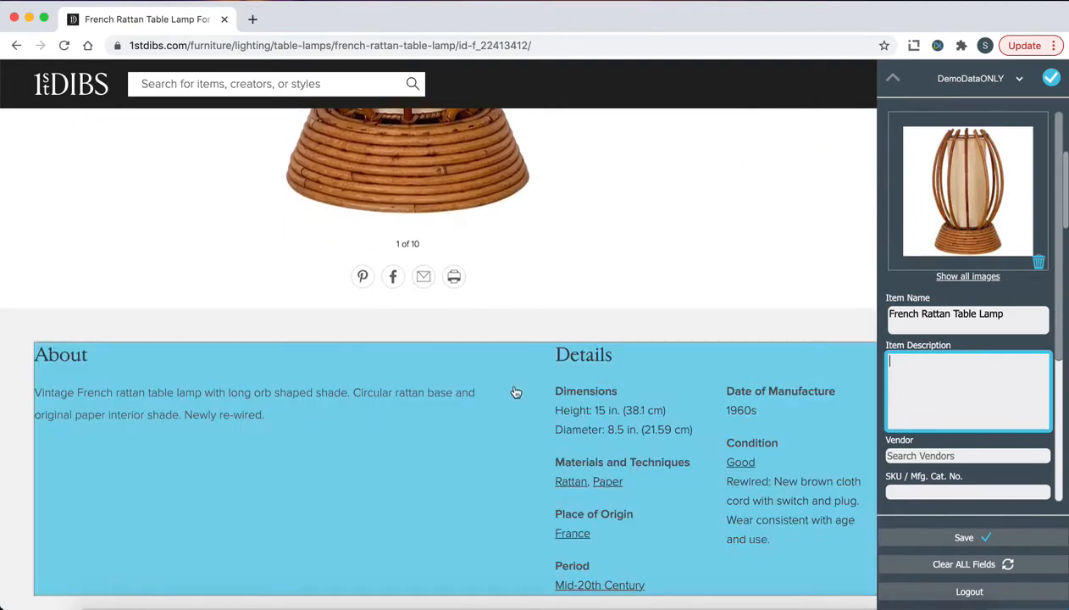
left_click(464, 391)
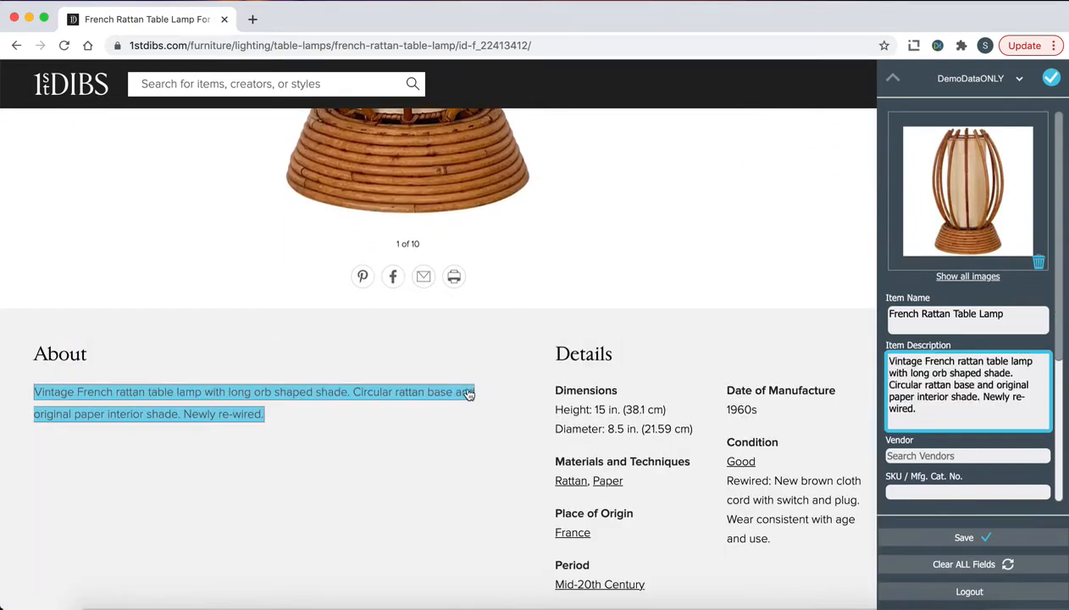
- Set the captured item's vendor to 1STD 1stdibs
left_click(971, 456)
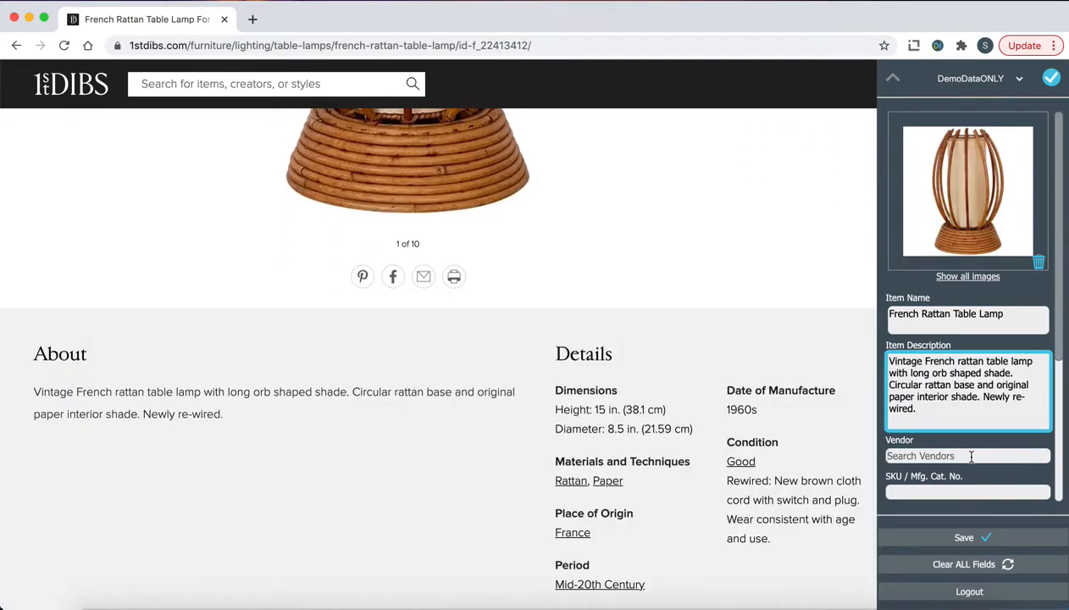
type("1s")
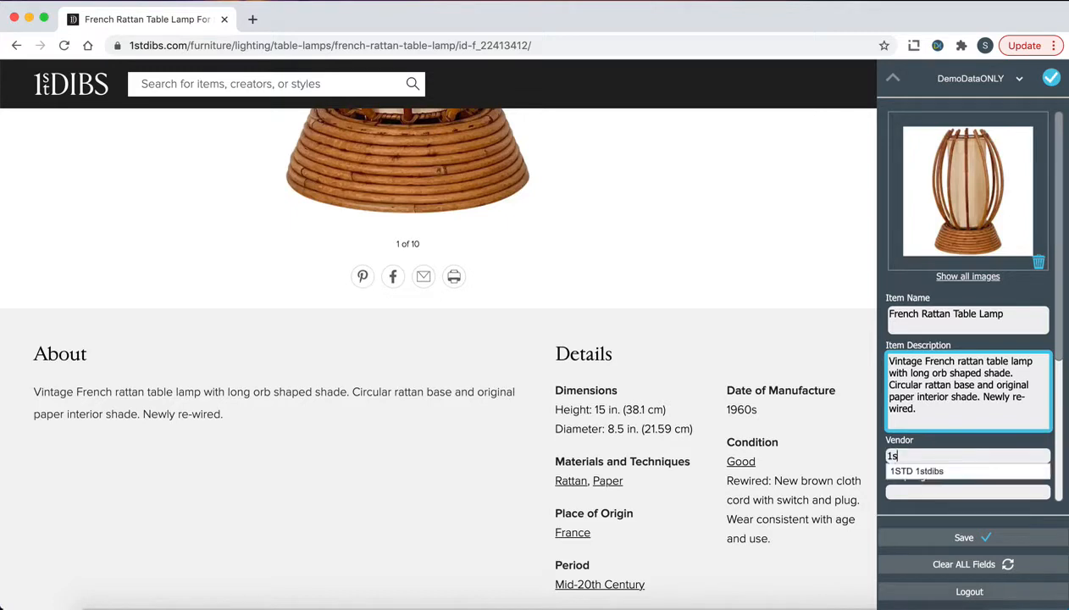
left_click(940, 471)
- Set the captured lamp's quantity to 1 and unit of measure to each, and capture the page's $1,250 price as unit cost
scroll(940, 473, "down", 1)
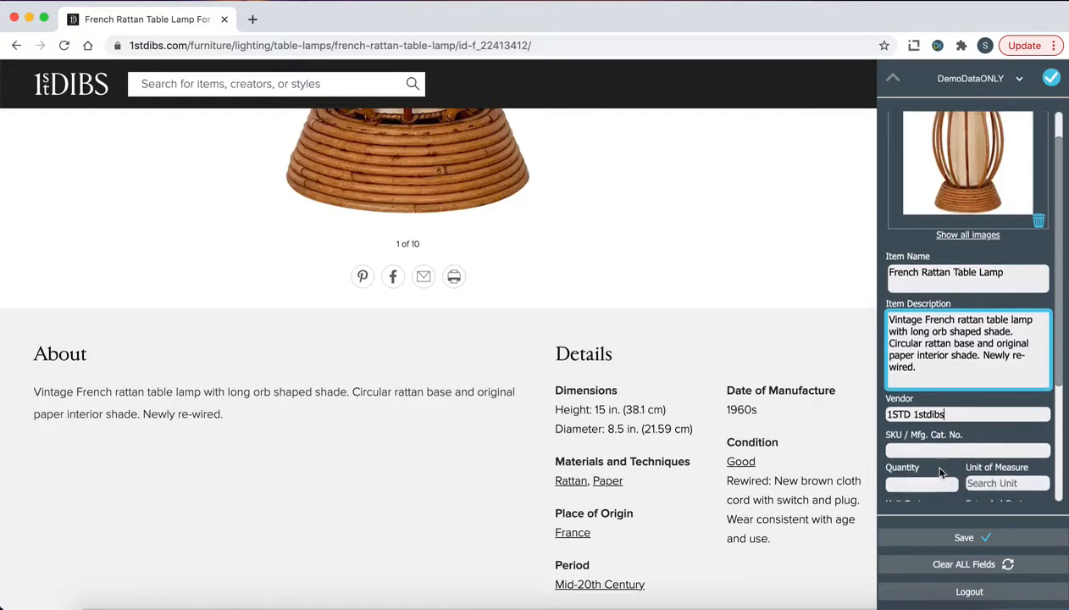
scroll(940, 473, "down", 1)
left_click(919, 435)
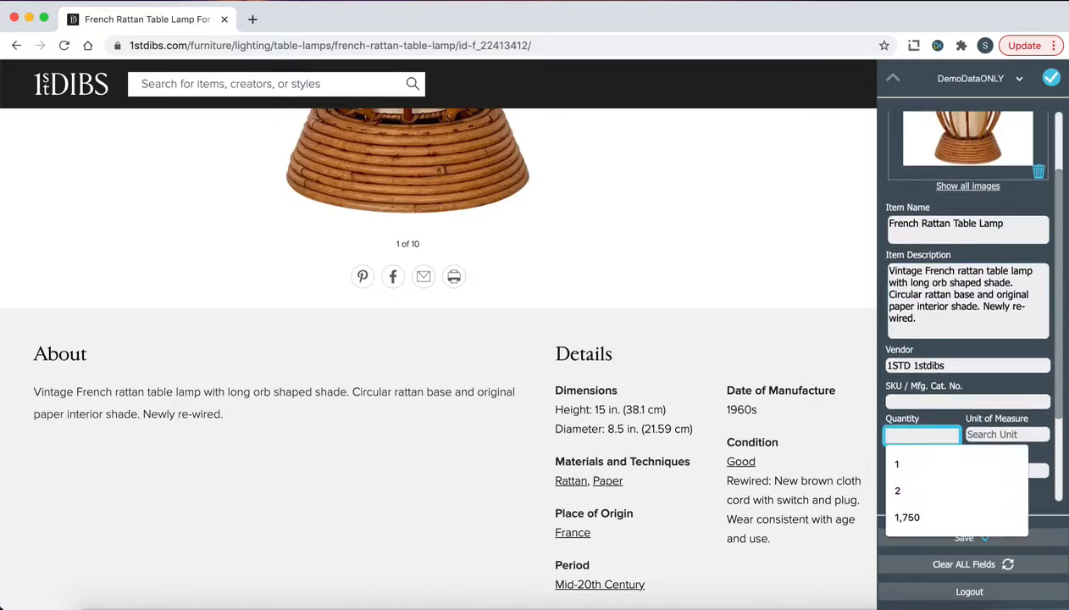
type("1")
left_click(978, 436)
type("e")
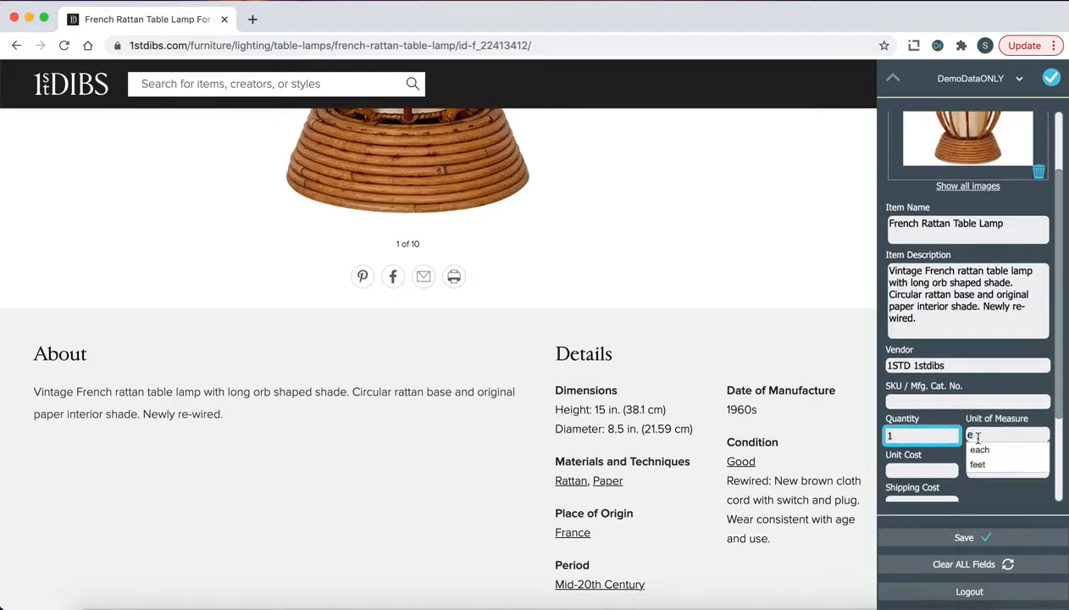
left_click(975, 449)
left_click(893, 468)
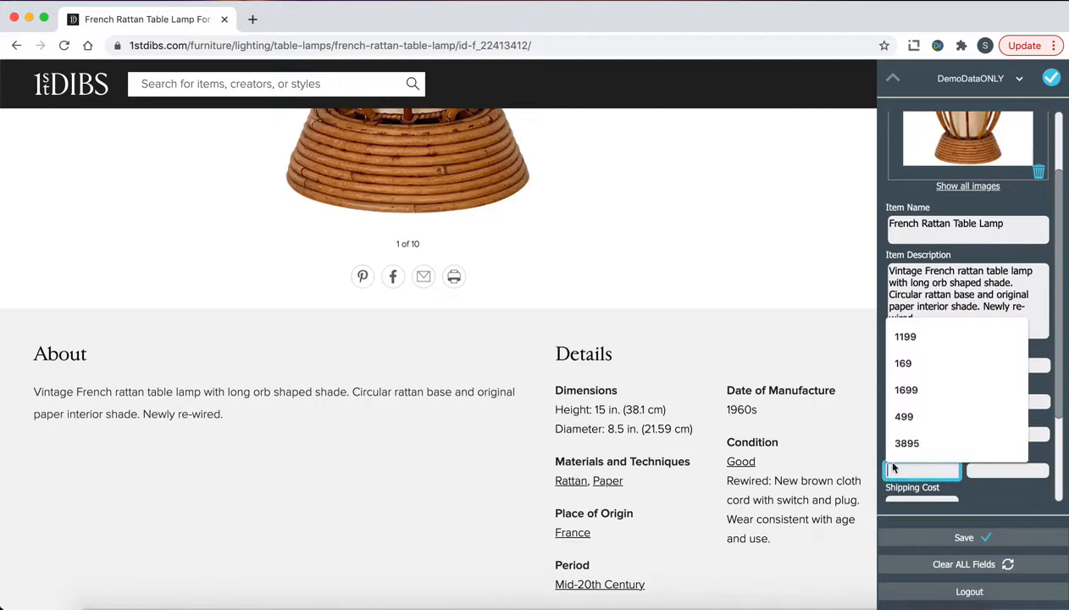
scroll(788, 327, "up", 10)
left_click_drag(737, 319, 769, 322)
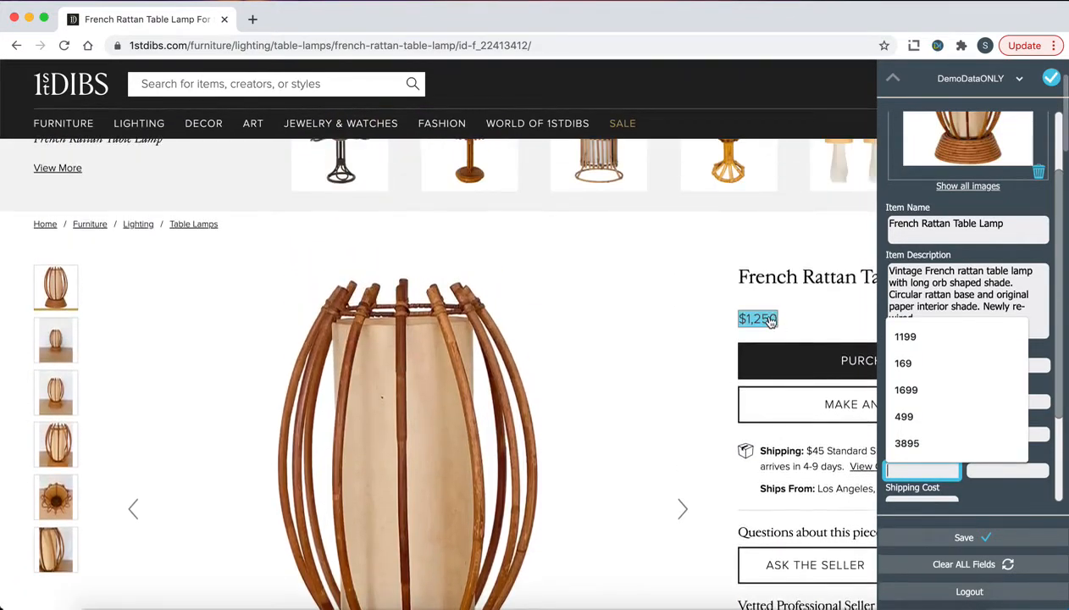
- Review the captured lamp's details, save the capture, and close the clipping extension
scroll(1032, 169, "up", 3)
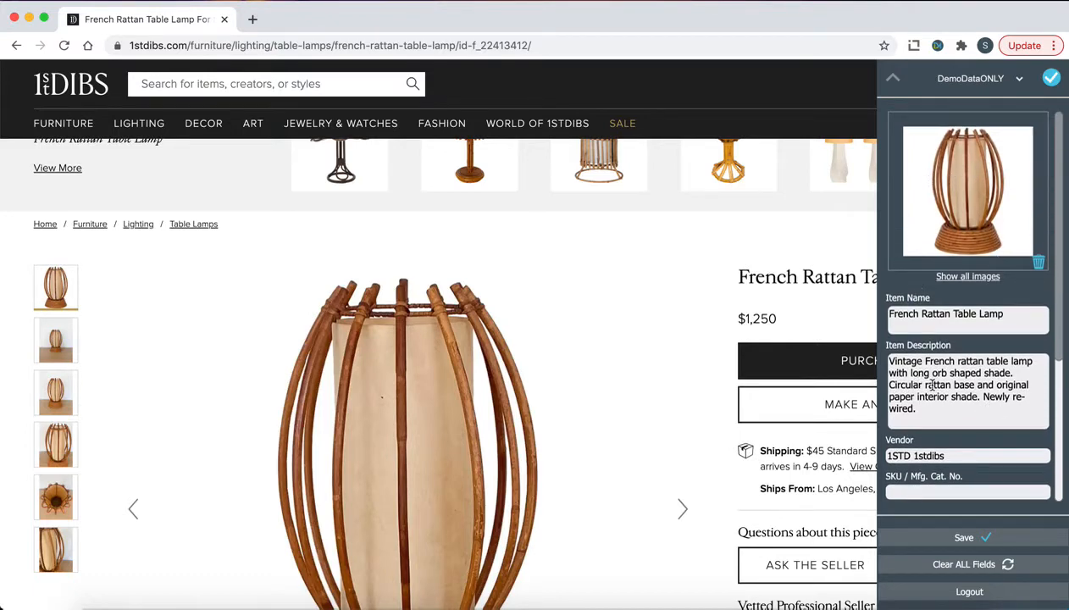
scroll(932, 385, "down", 2)
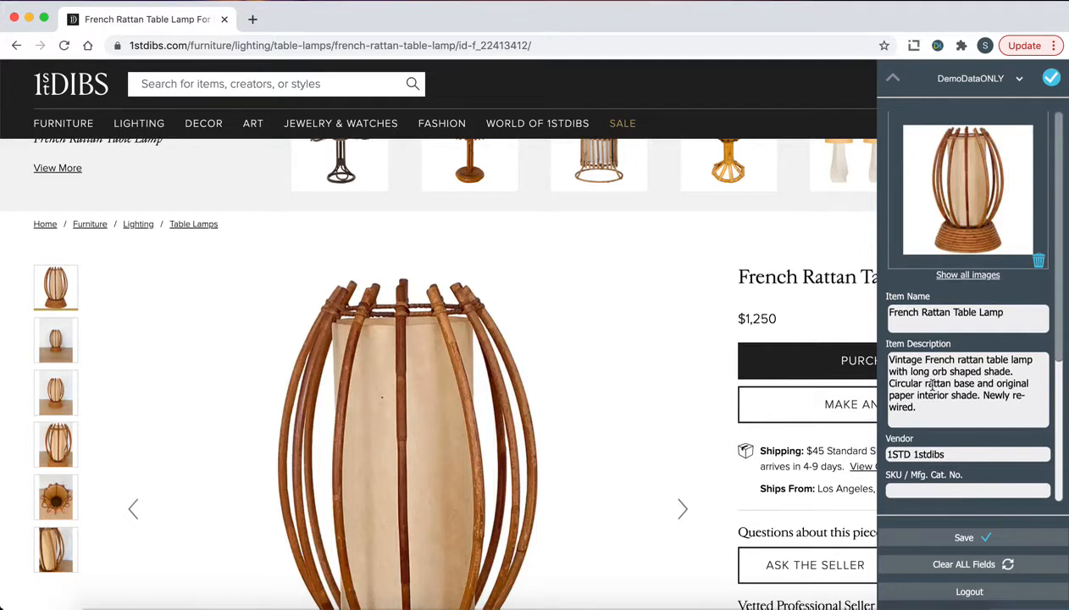
scroll(932, 385, "down", 2)
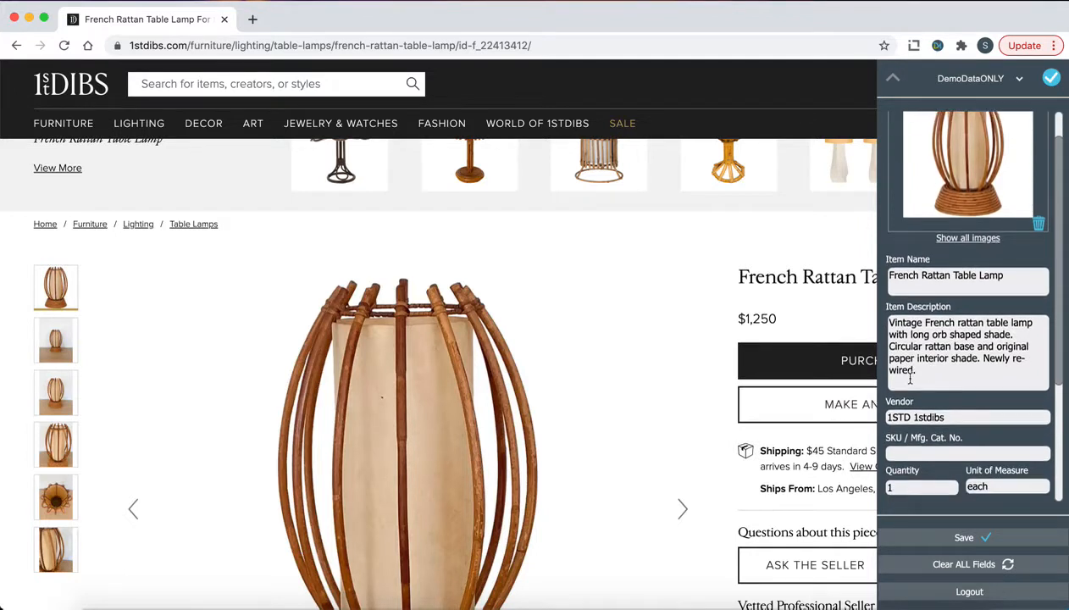
scroll(911, 380, "up", 3)
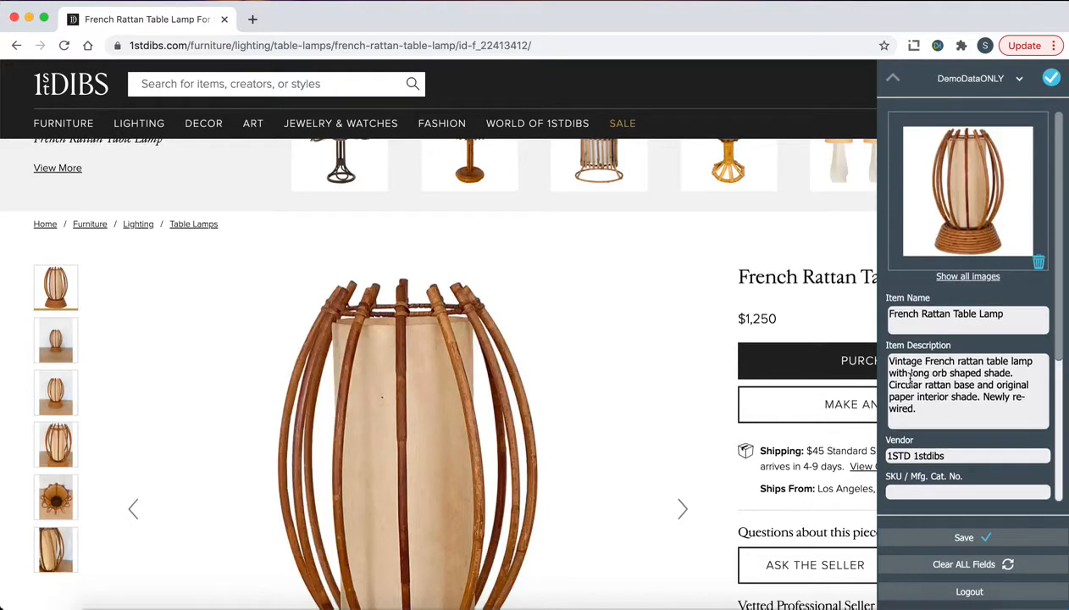
left_click(965, 538)
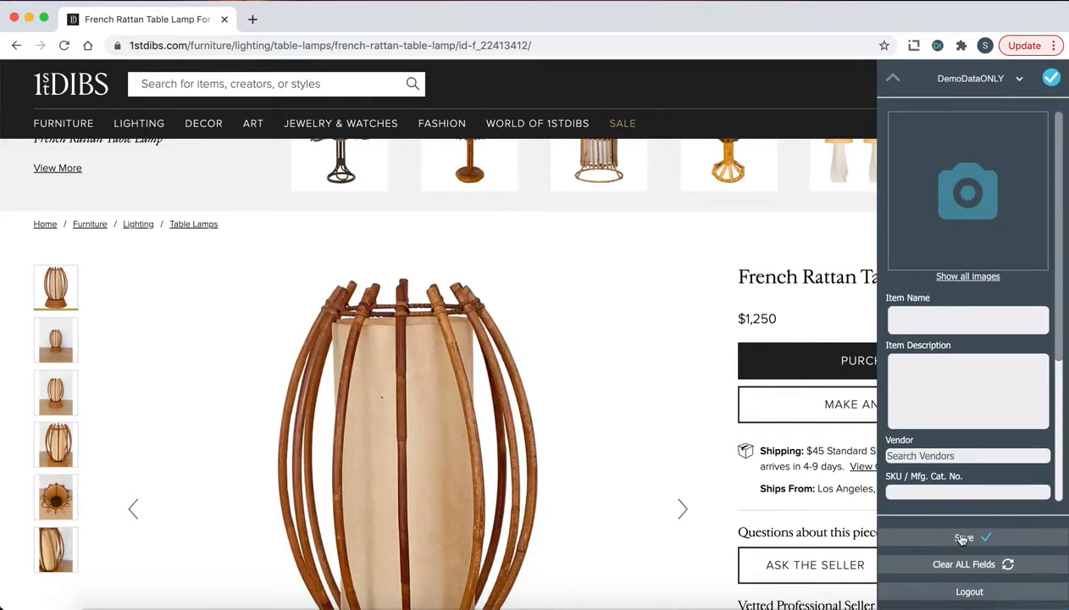
scroll(725, 428, "down", 5)
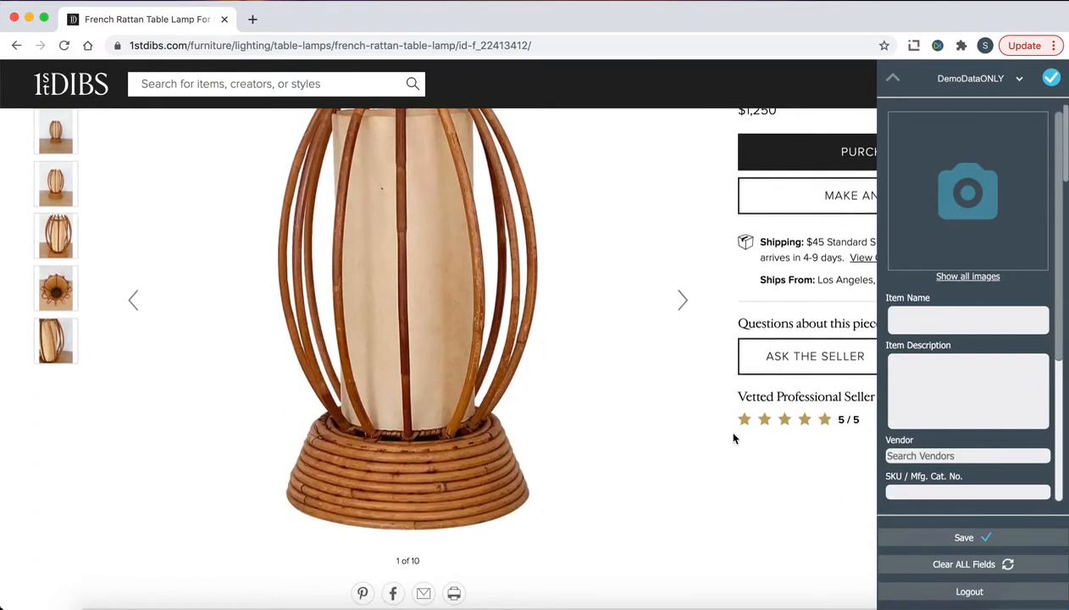
left_click(937, 45)
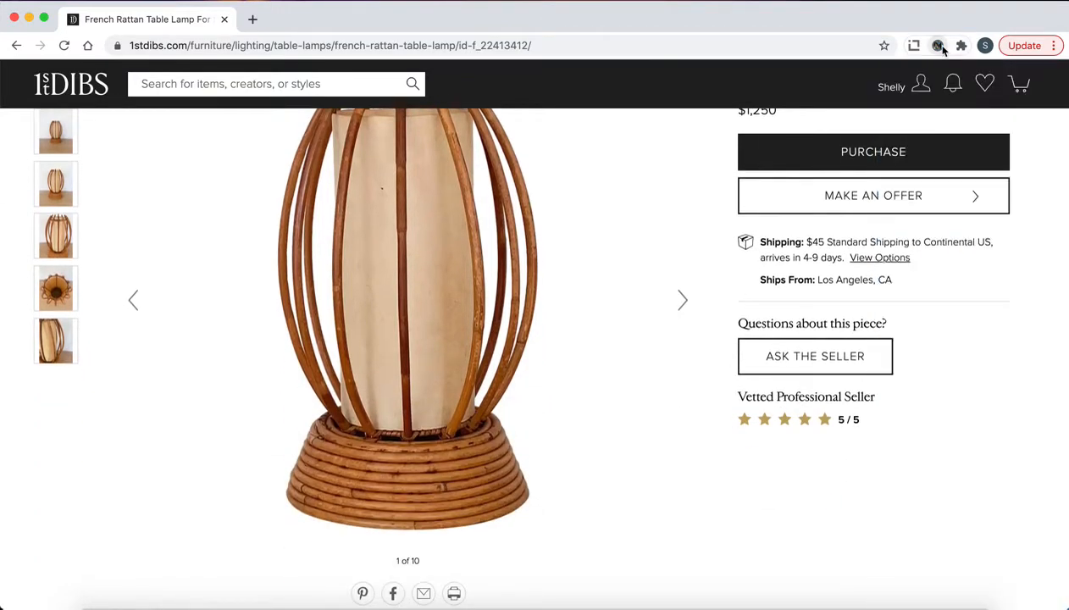
- Switch to Design Manager, replace the Specifications window with the Whiteboard, and examine the lamp card's share and create options
left_click(28, 17)
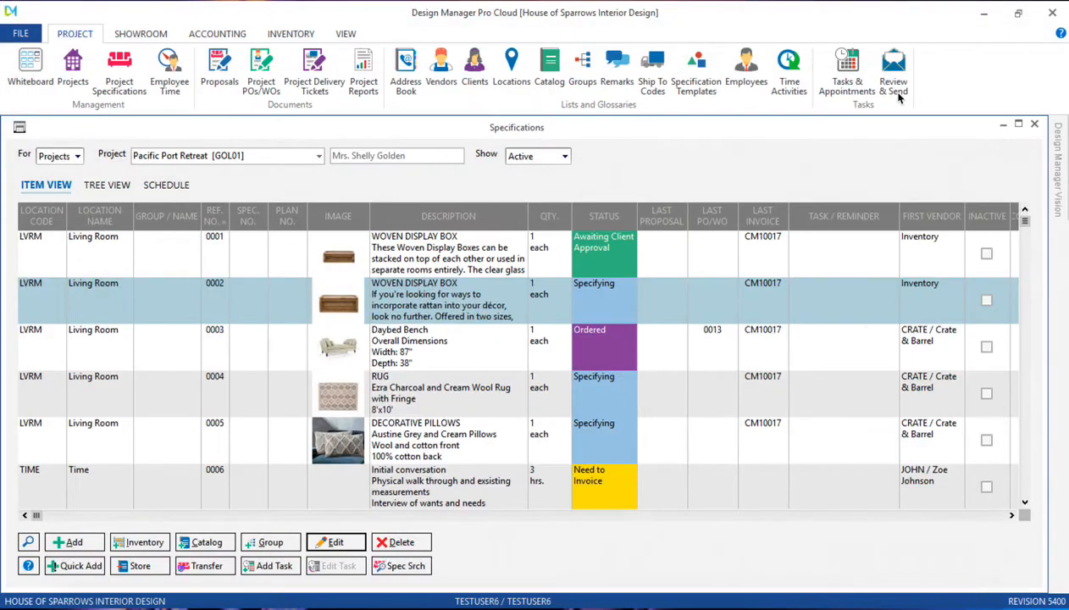
left_click(1035, 126)
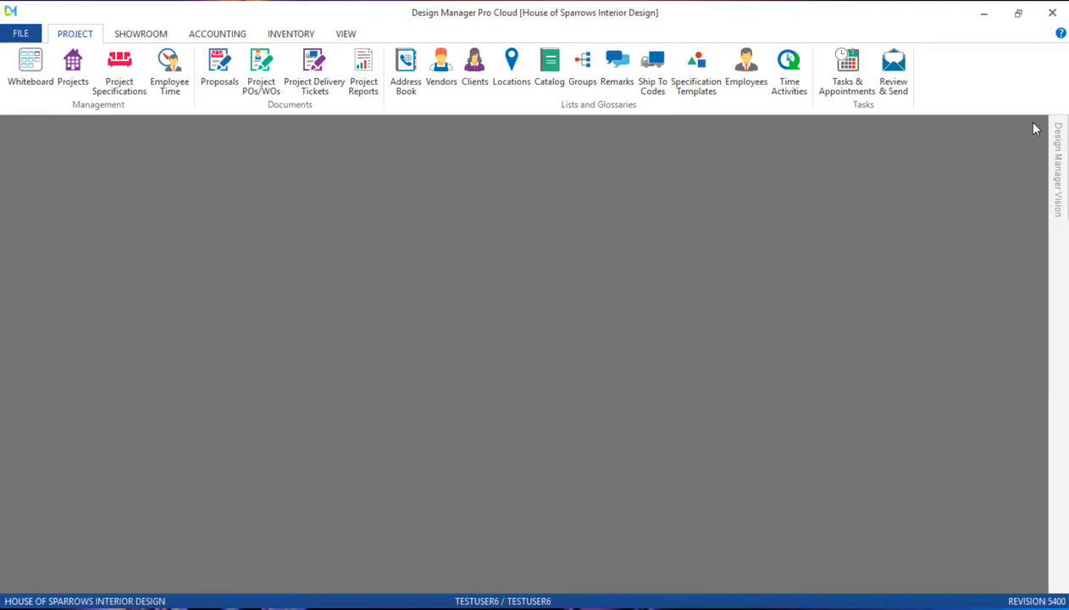
left_click(31, 75)
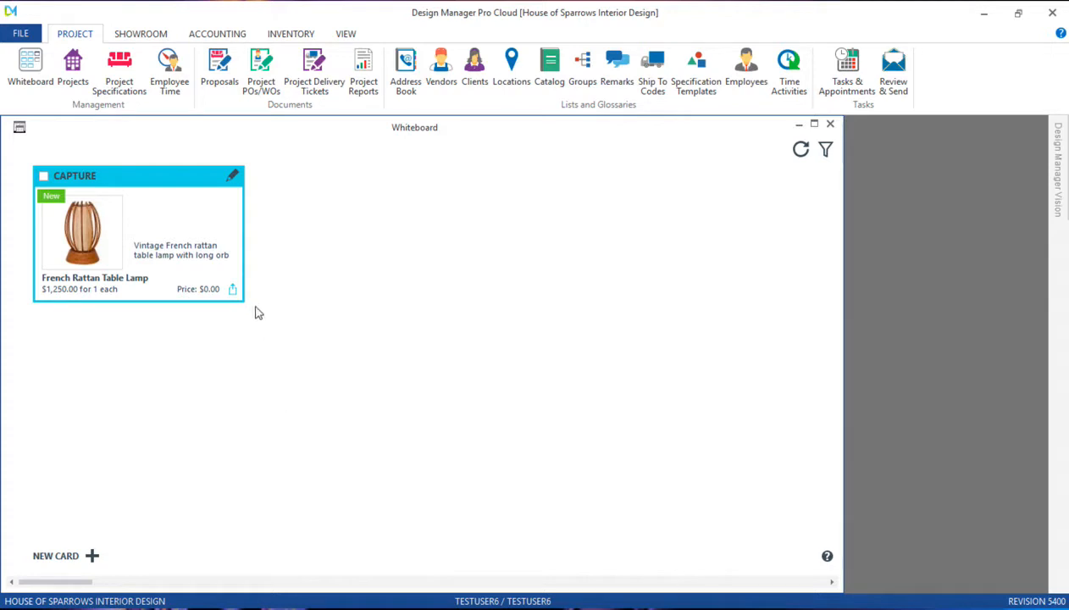
left_click(233, 290)
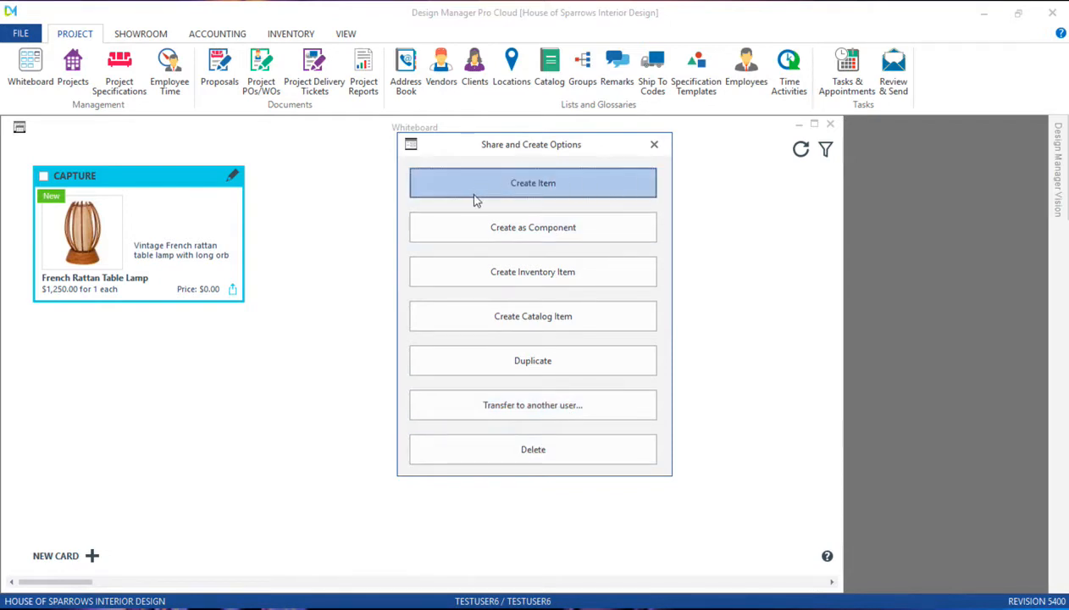
left_click(655, 146)
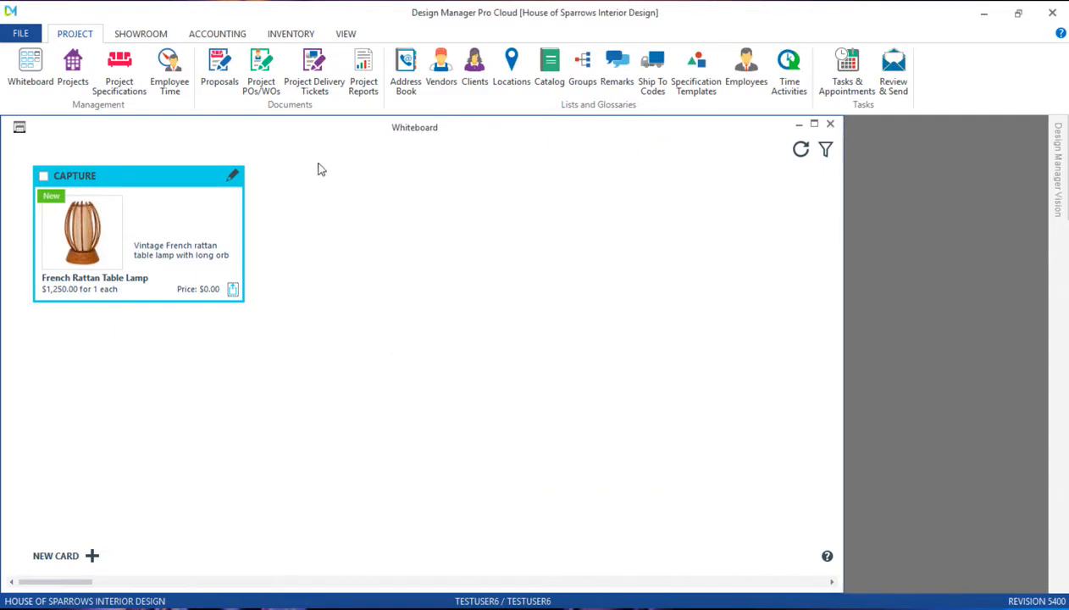
- Assign the lamp card to the Pacific Port Retreat project, Living Room [LVRM] location and Lighting [LIGHT] sales category
left_click(234, 176)
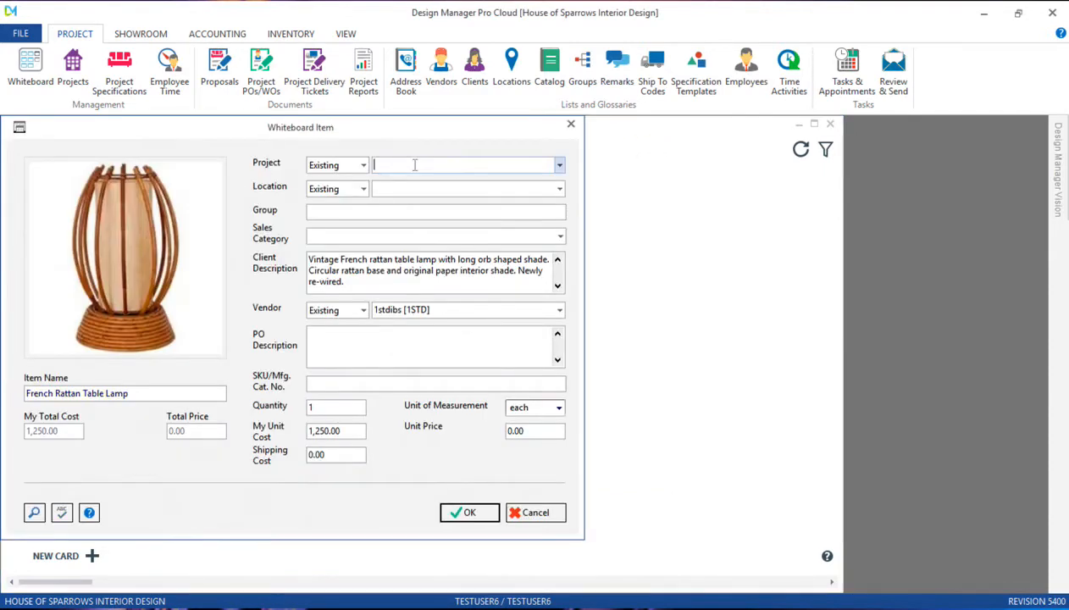
type("pac")
left_click(409, 179)
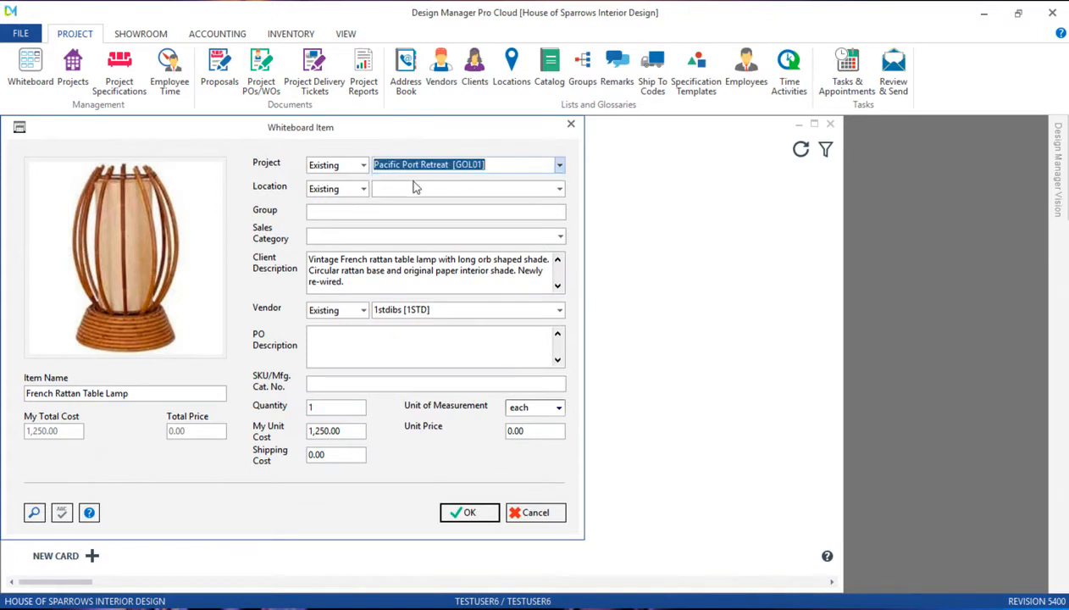
left_click(409, 190)
type("liv")
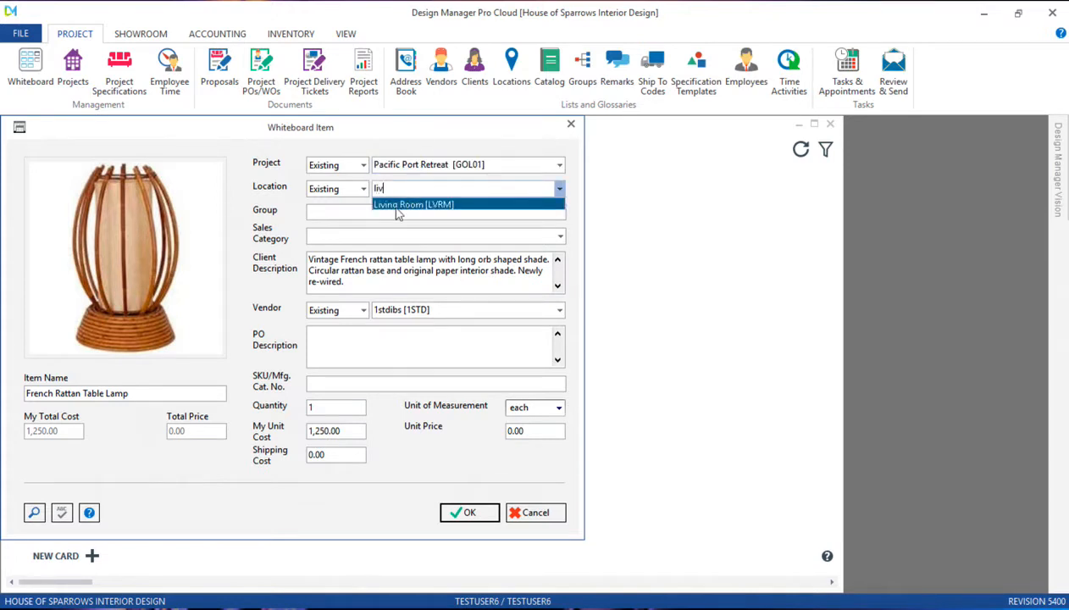
left_click(391, 209)
left_click(351, 236)
type("ligh")
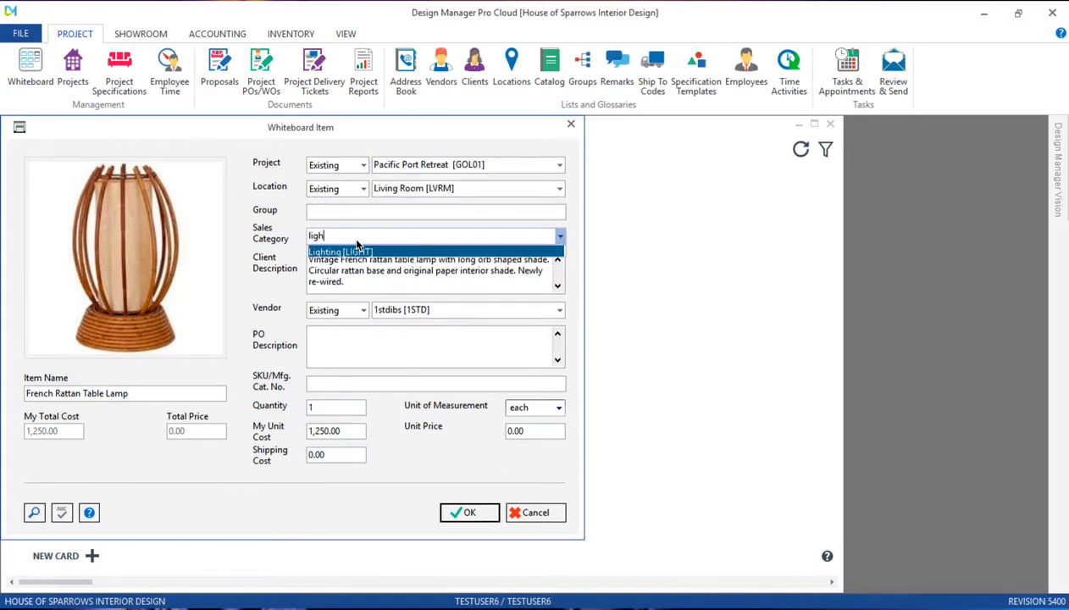
left_click(354, 252)
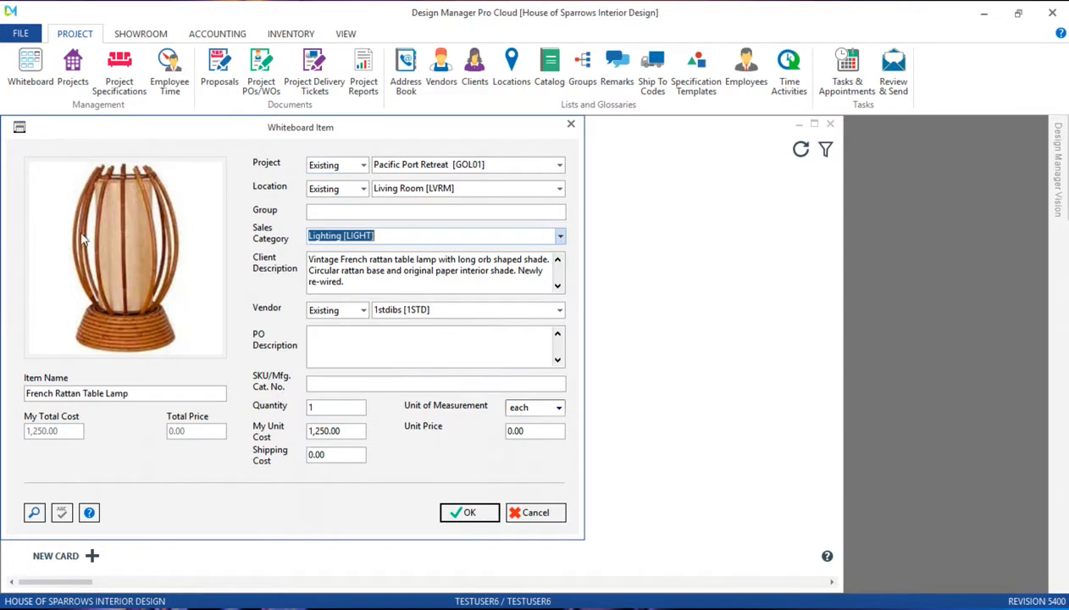
left_click(458, 513)
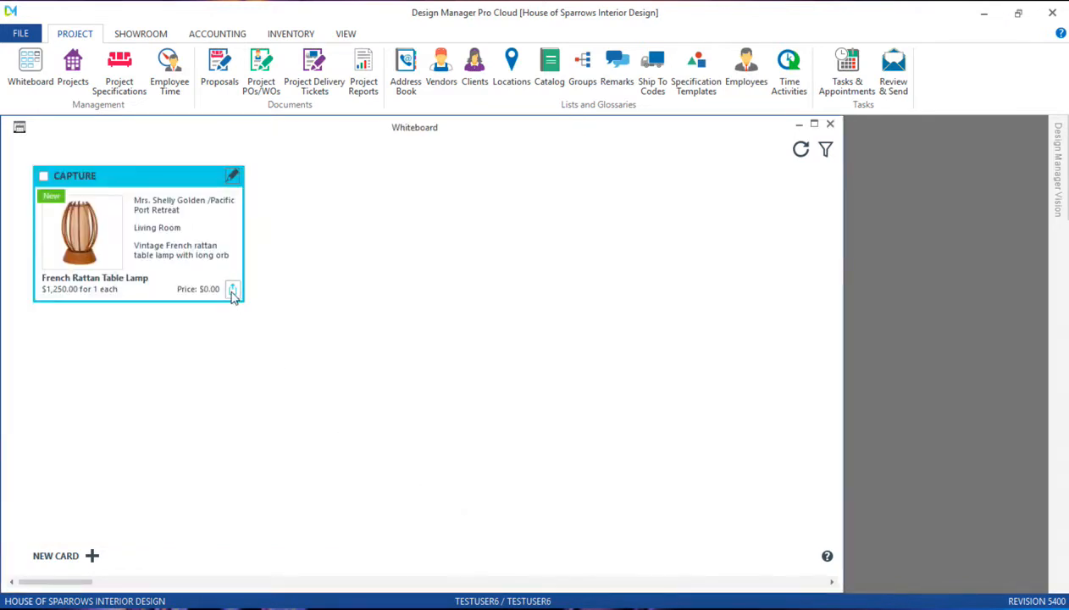
- Create a project item from the French Rattan Table Lamp card and accept its item form
left_click(232, 289)
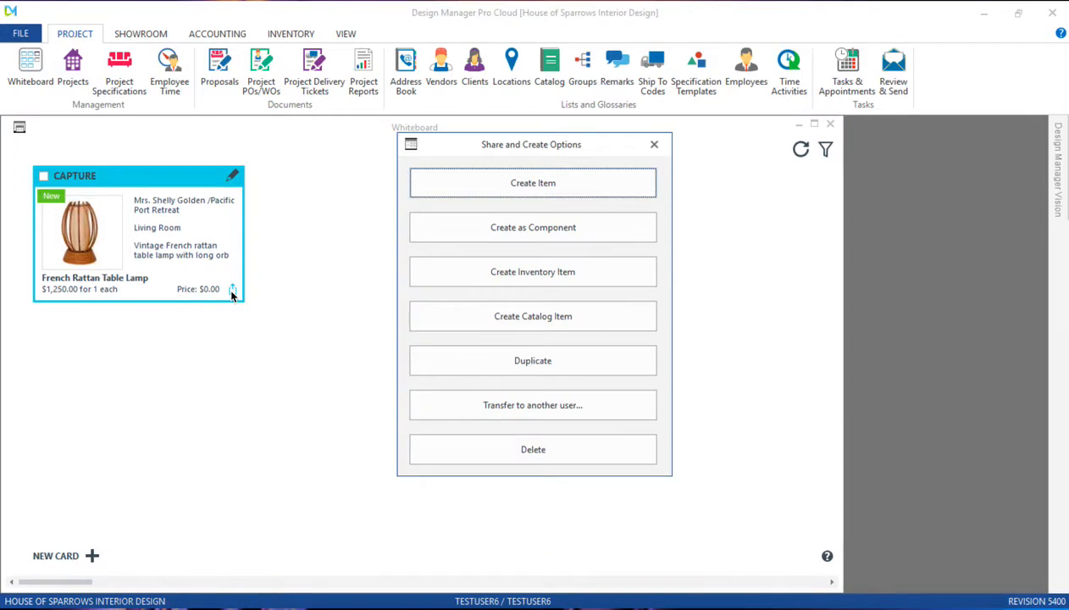
left_click(511, 184)
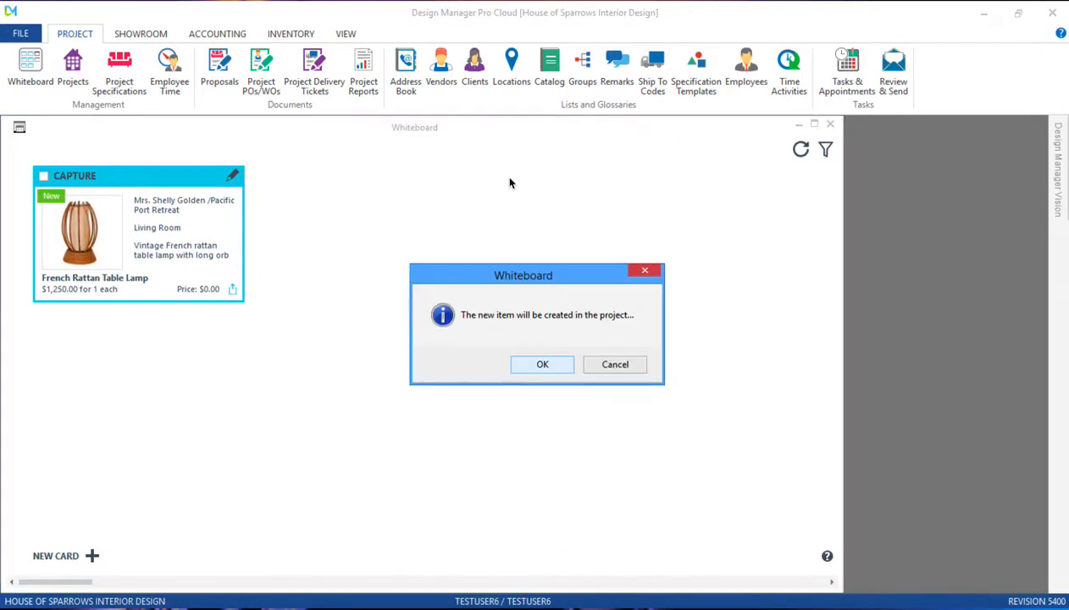
left_click(542, 365)
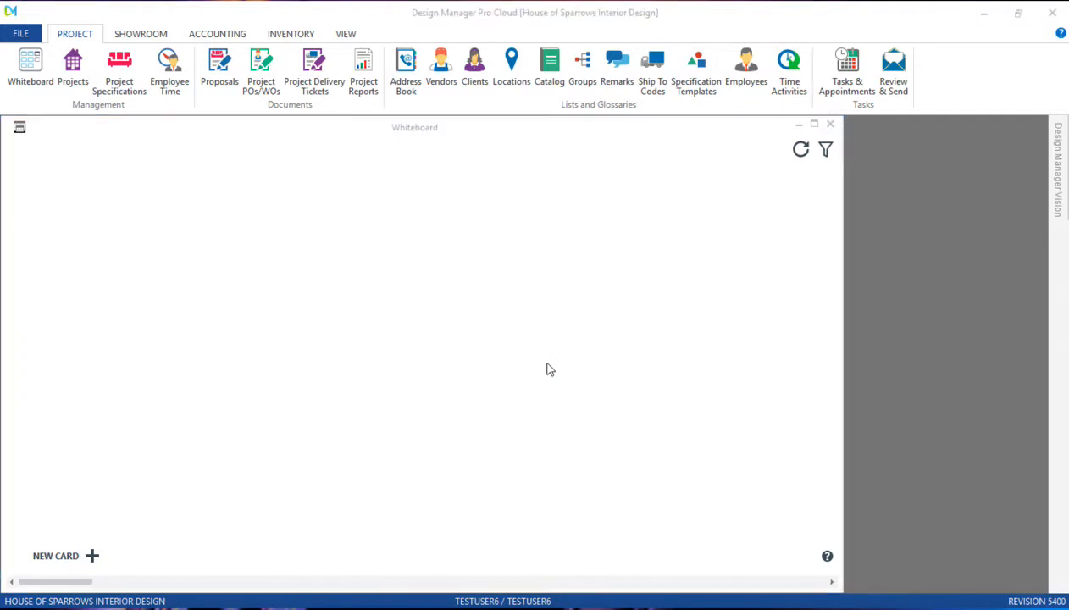
left_click(595, 365)
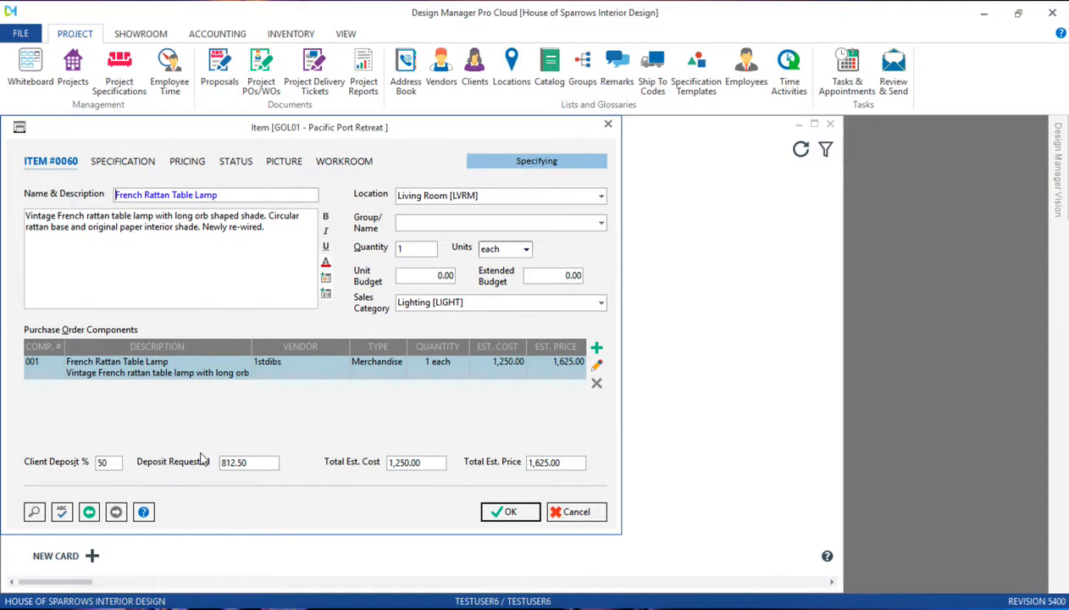
left_click(510, 511)
- Replace the Whiteboard with Project Specifications, check Pacific Port Retreat's items in descending reference number order, and close the specifications
left_click(830, 124)
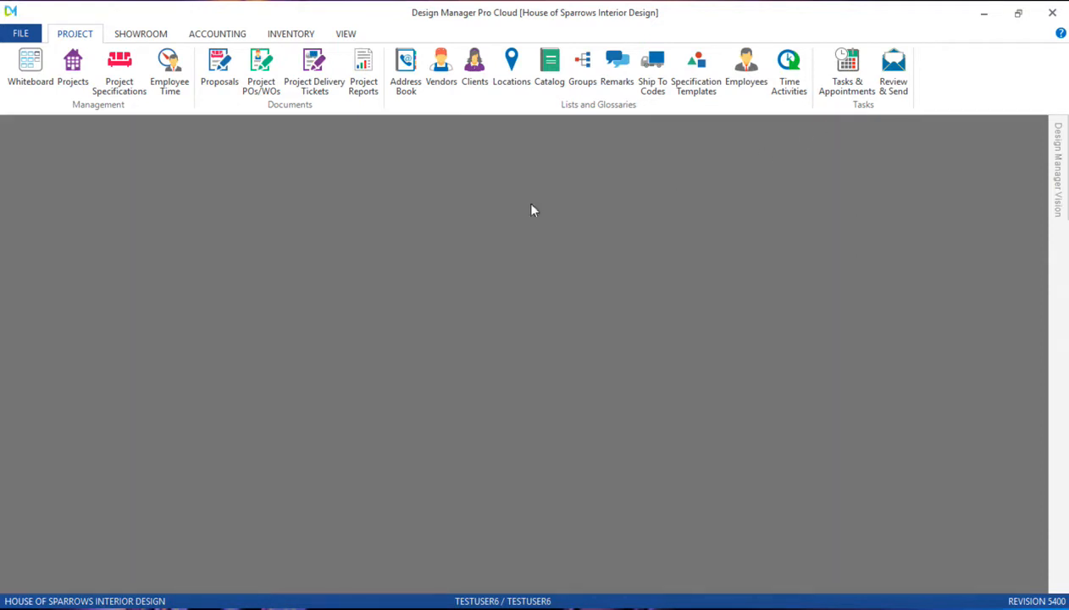
left_click(119, 85)
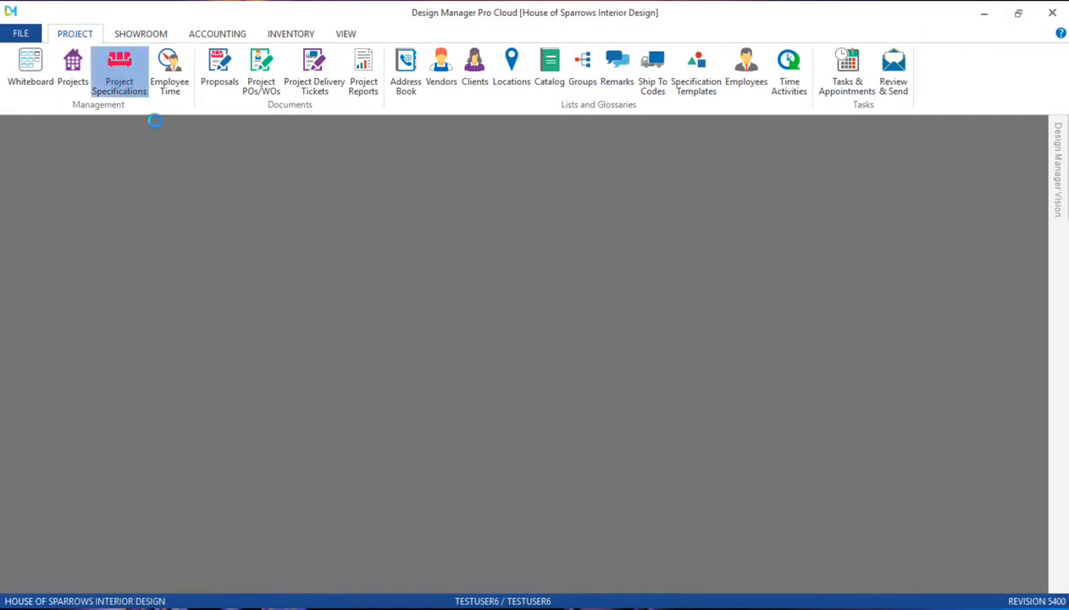
type("pac")
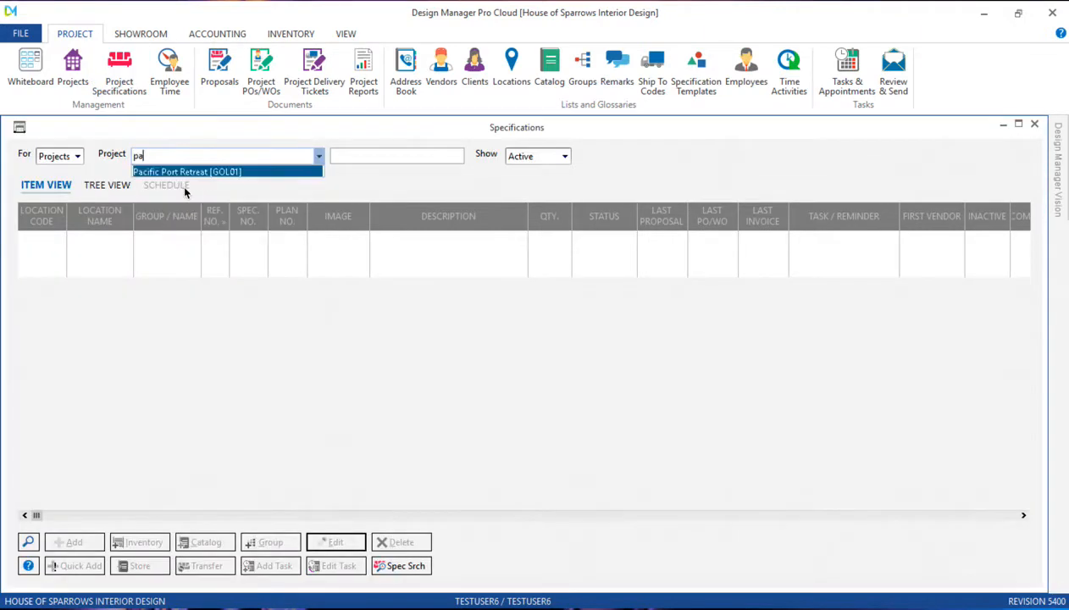
left_click(164, 172)
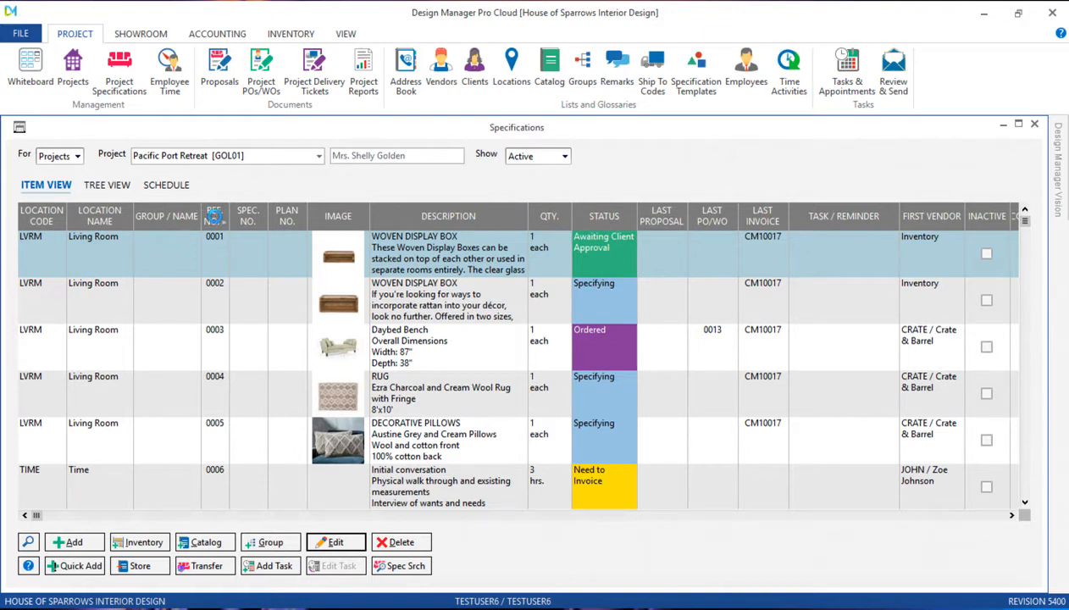
left_click(215, 218)
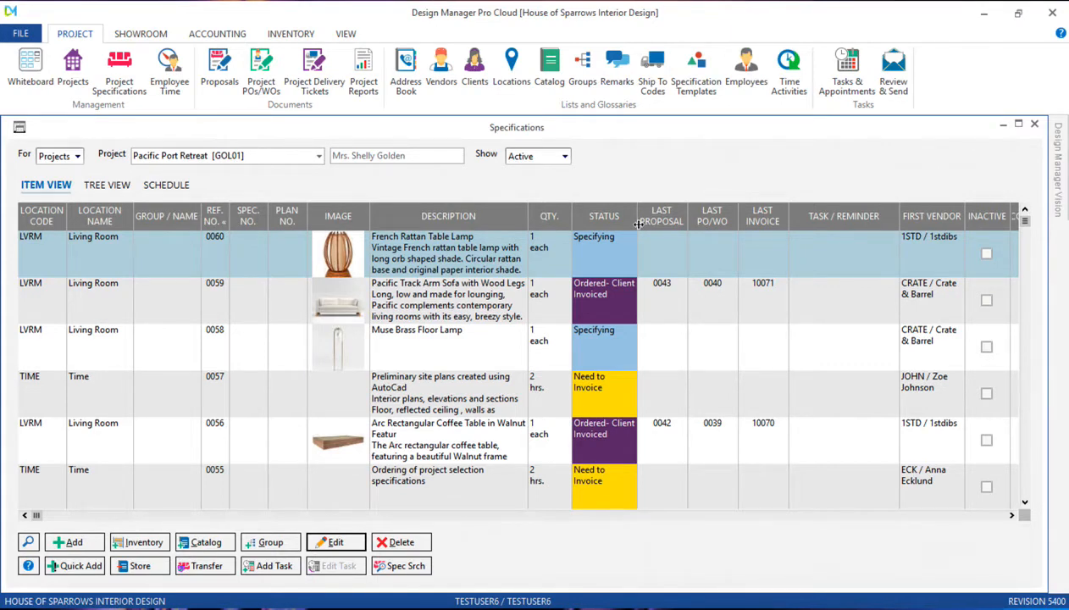
left_click(1034, 125)
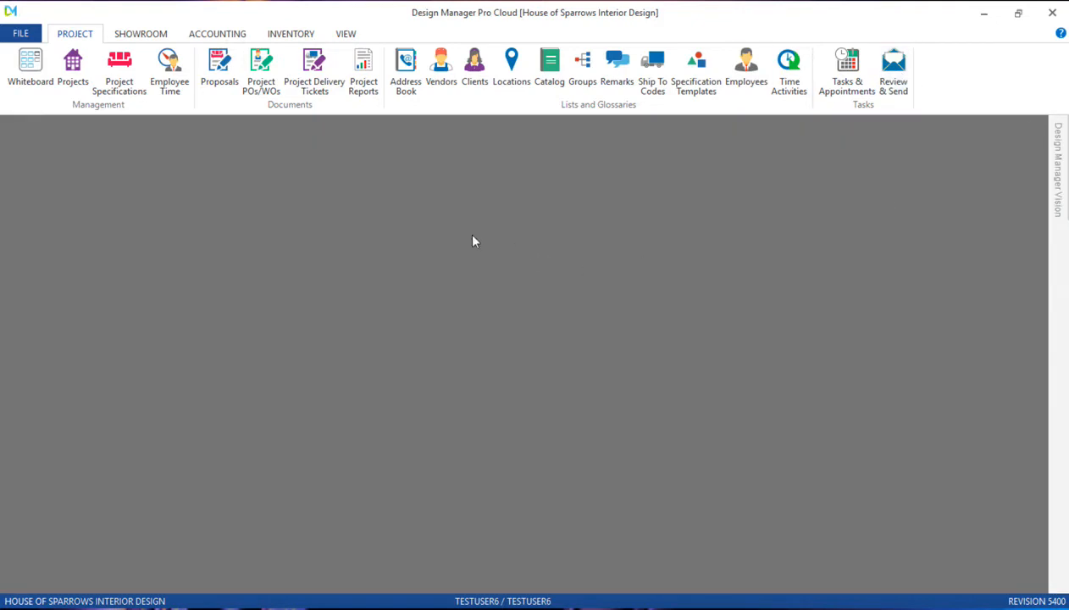
- Open the proposals and documents list for the Pacific Port Retreat project
left_click(213, 75)
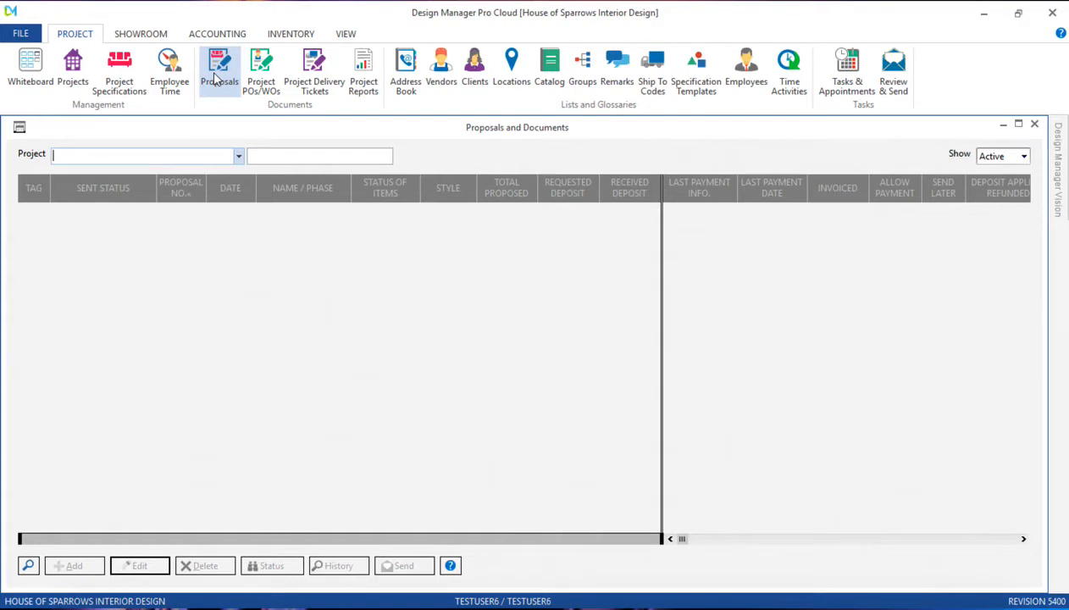
type("pac")
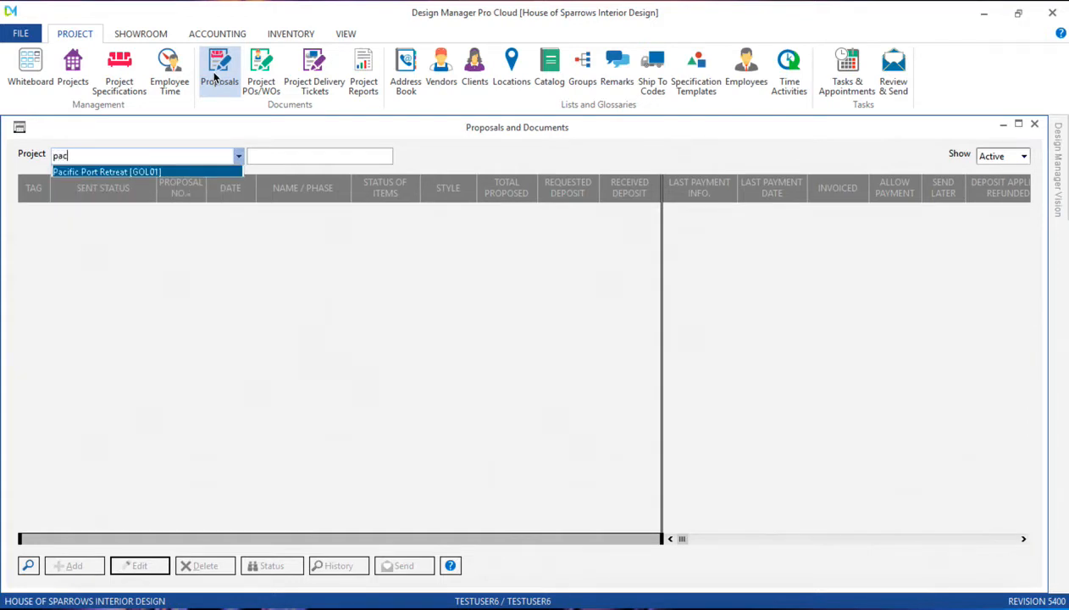
left_click(93, 171)
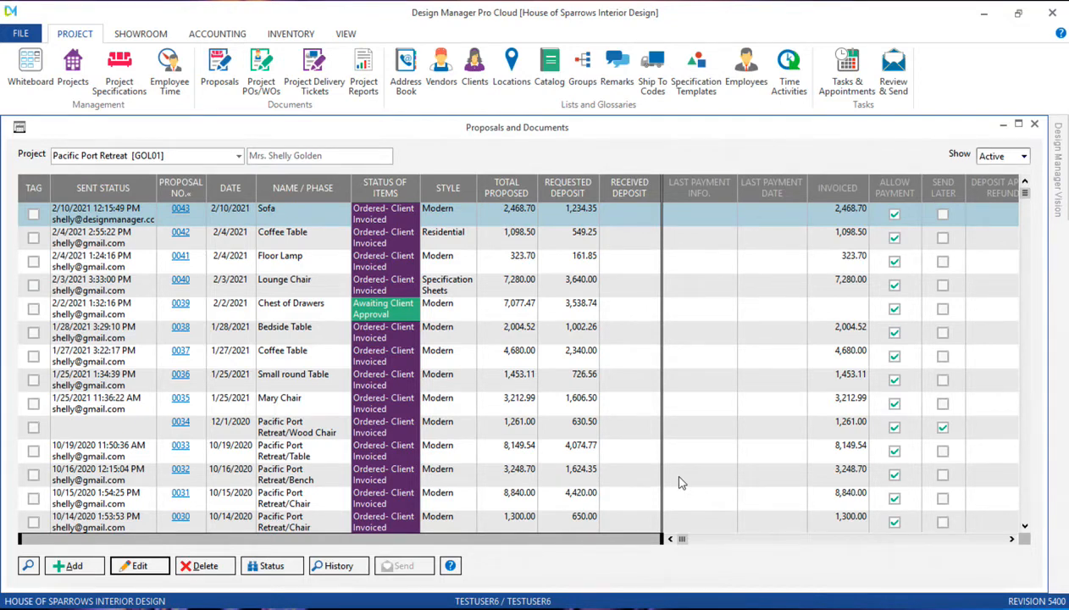
- Start a new proposal and tag the French Rattan Table Lamp item for inclusion
left_click(75, 567)
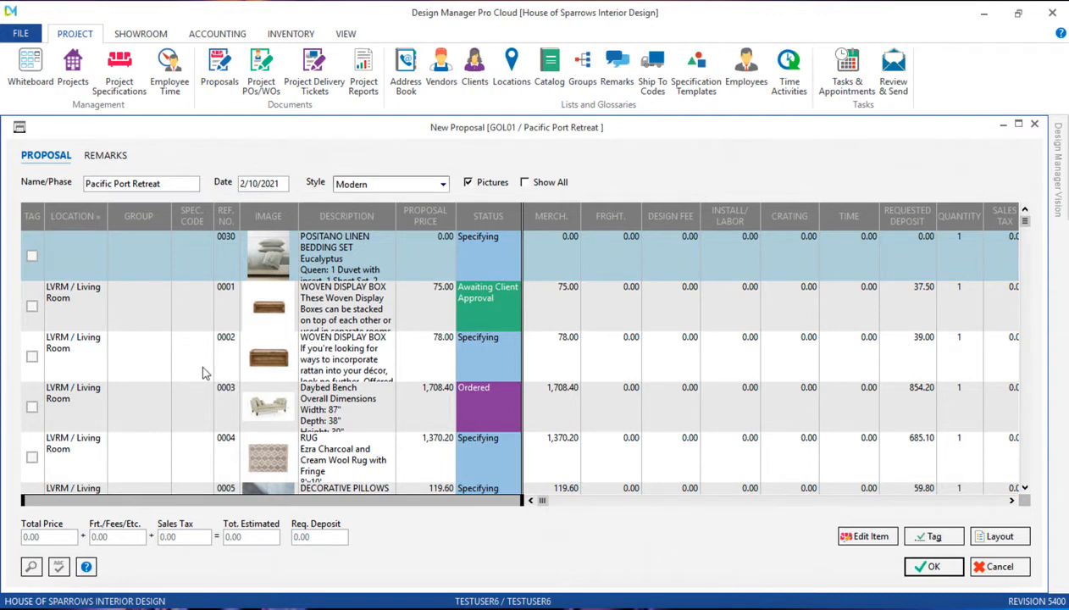
scroll(203, 373, "down", 6)
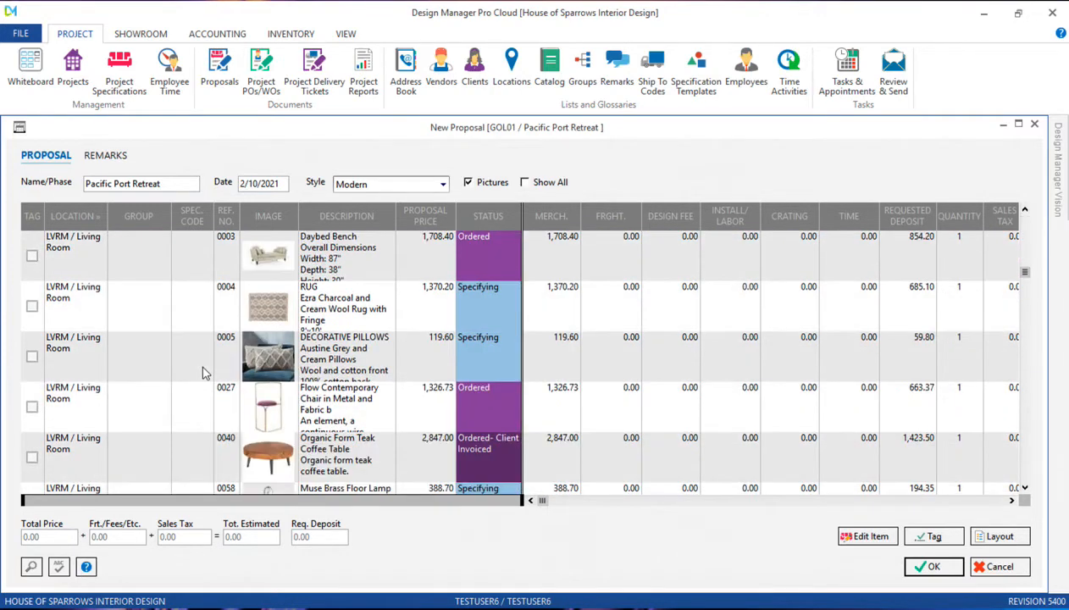
scroll(203, 373, "down", 3)
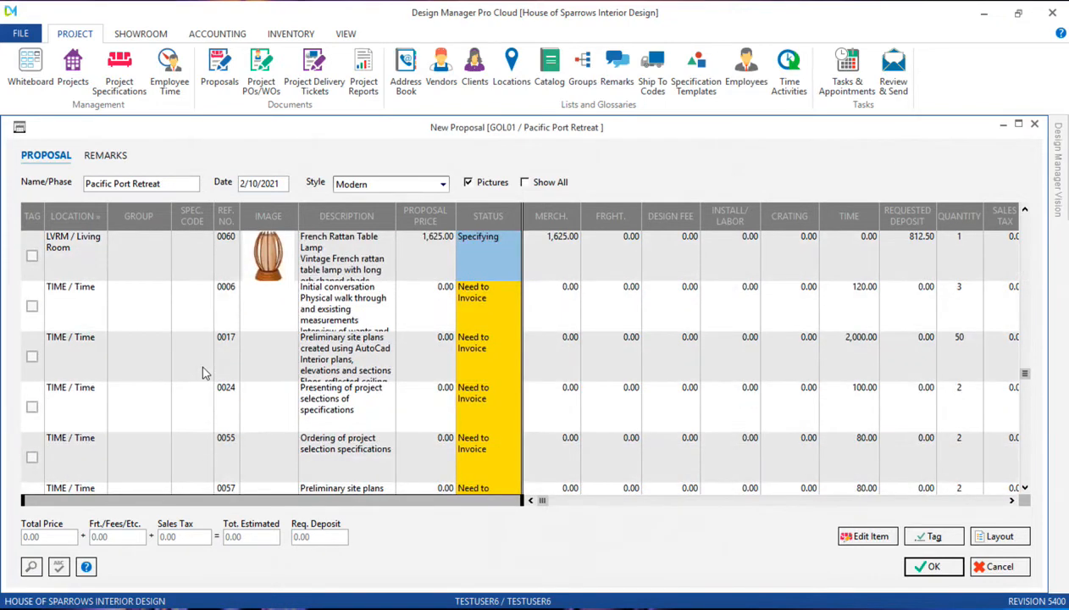
left_click(31, 255)
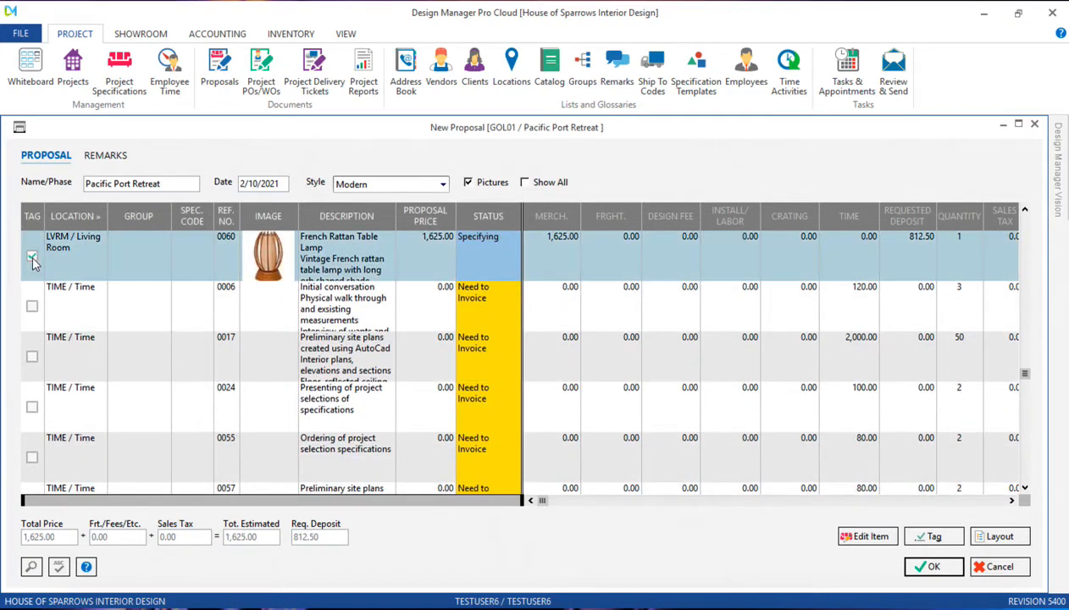
scroll(167, 294, "up", 1)
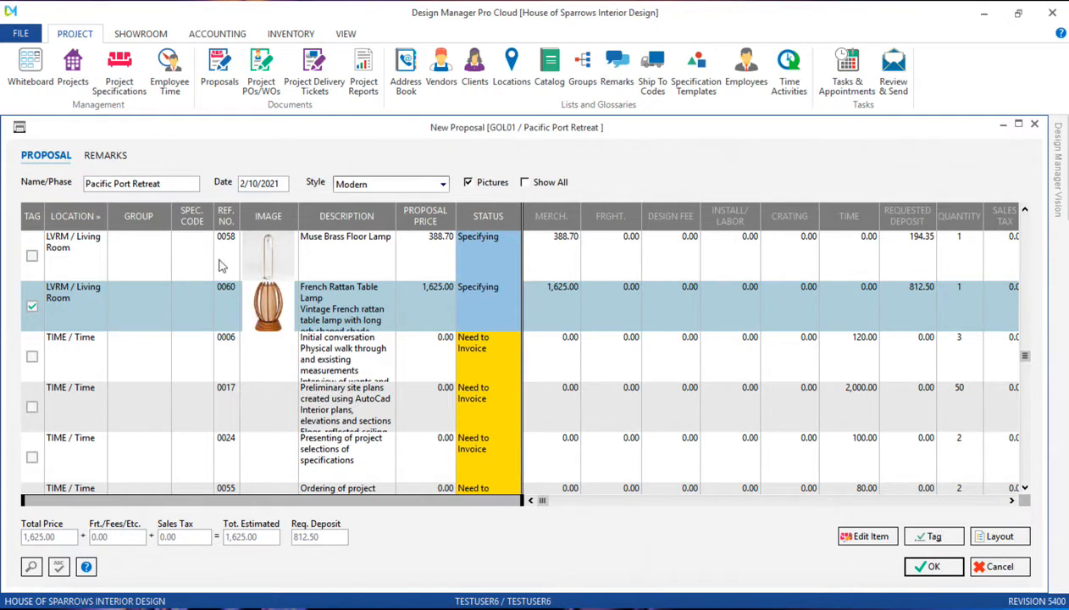
- Replace the new proposal's name/phase with "Table Lamp"
left_click_drag(163, 183, 83, 186)
key("BackSpace")
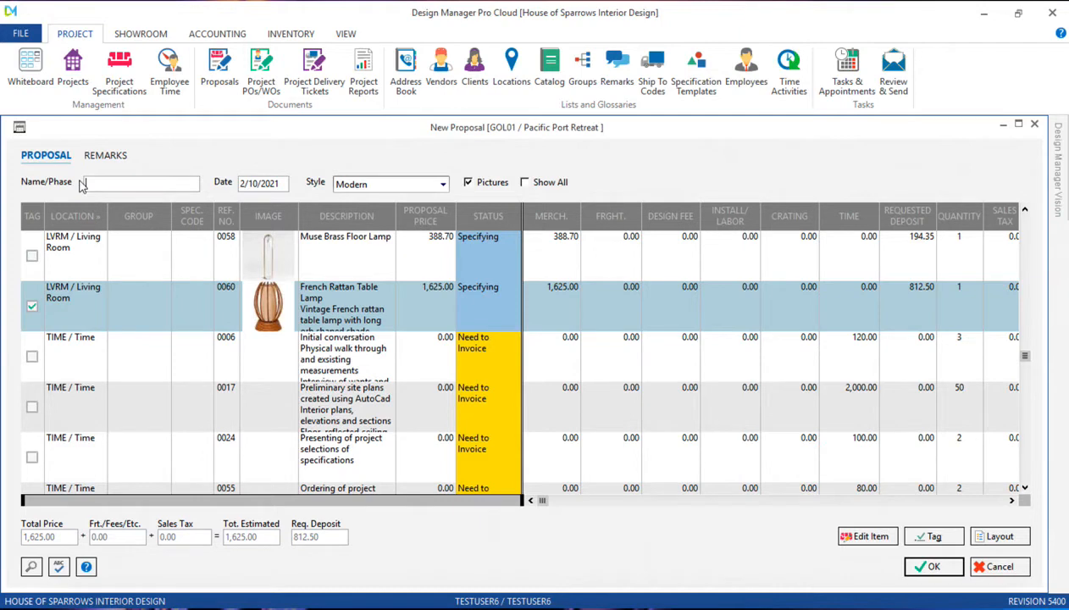
type("Table Lamp")
- Look through the available proposal styles, choose Modern, and generate the proposal
left_click(441, 185)
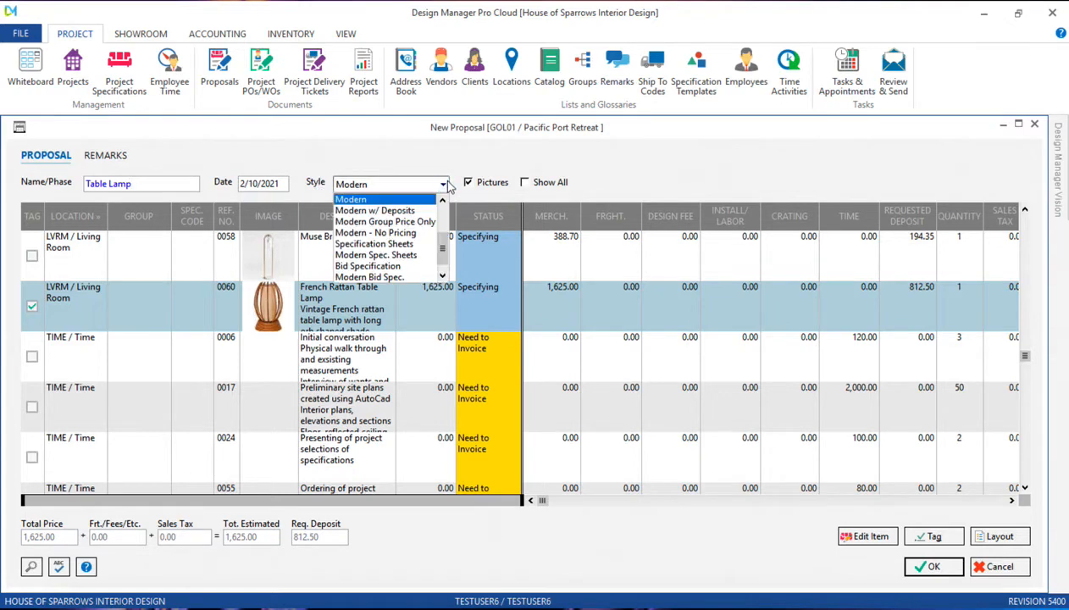
left_click_drag(444, 254, 445, 222)
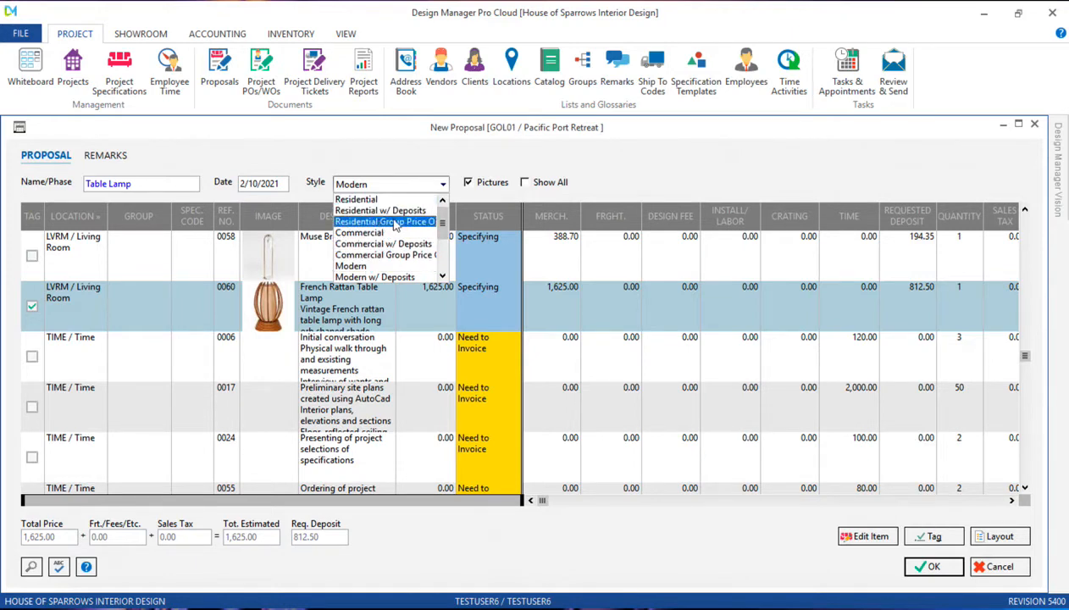
left_click_drag(444, 227, 444, 269)
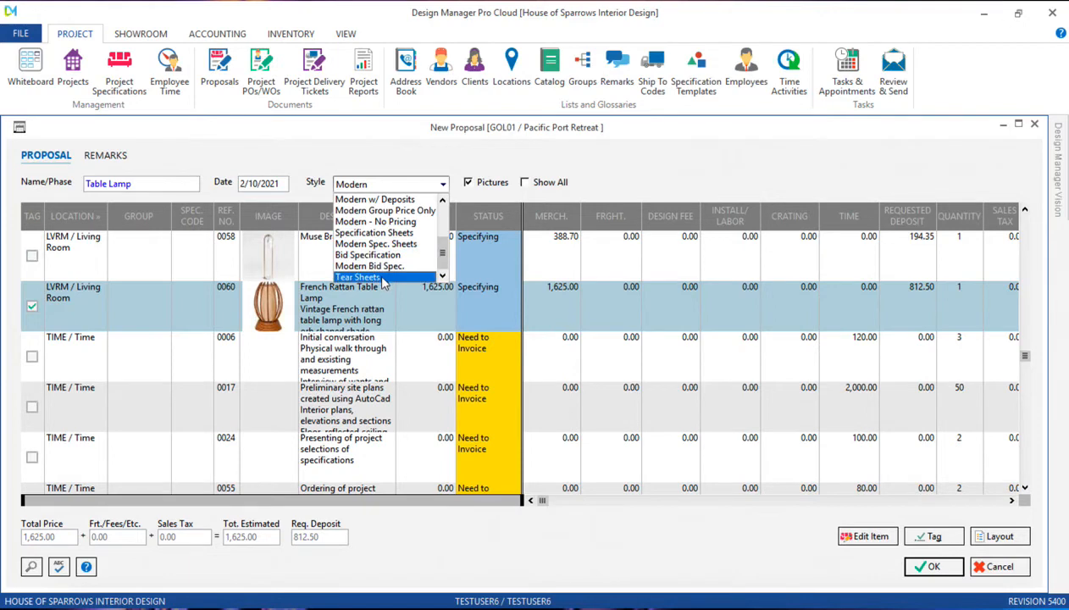
left_click(442, 201)
left_click(441, 201)
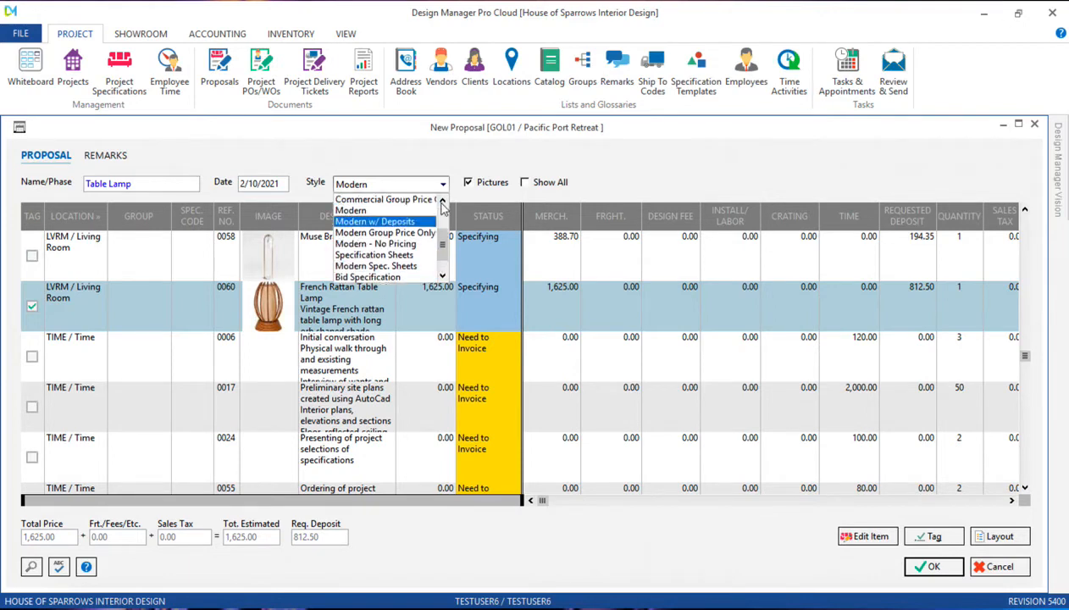
left_click(403, 216)
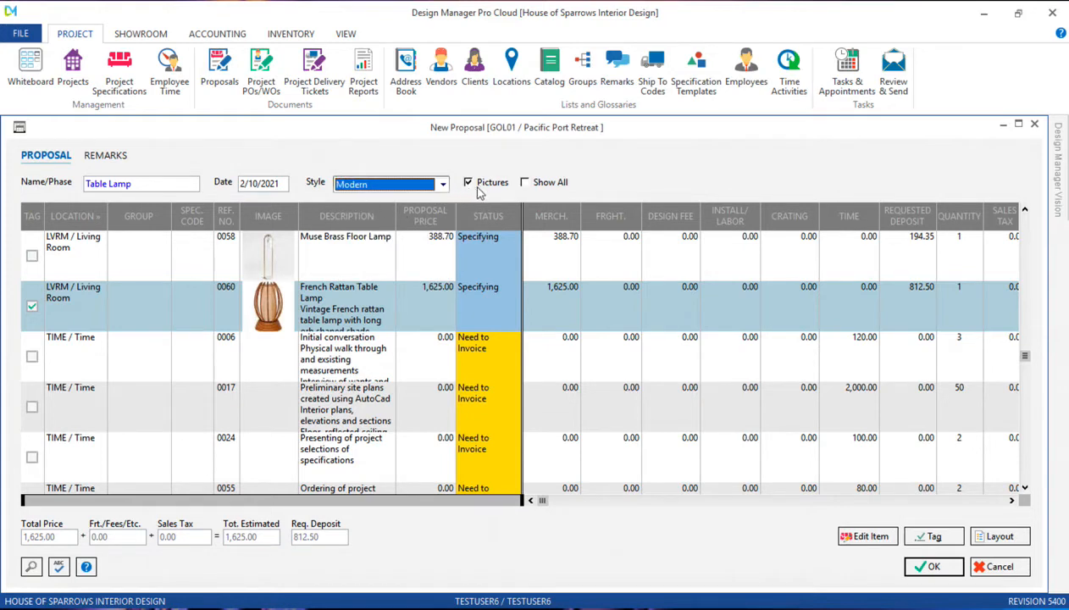
left_click(932, 567)
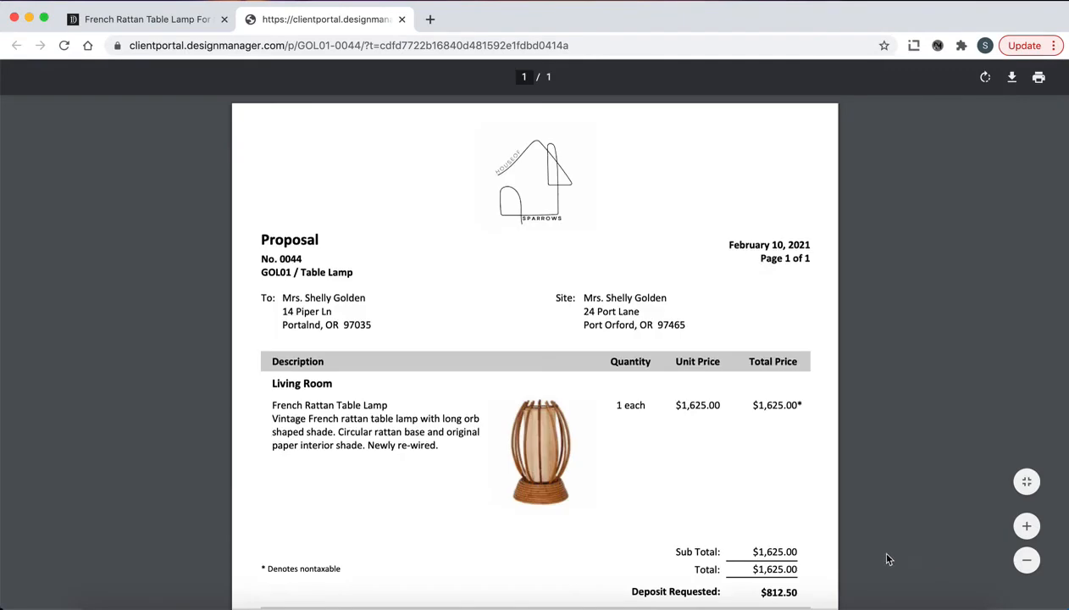
- Examine the generated proposal document, including the lamp description, image, pricing, requested deposit and signature section
scroll(826, 321, "down", 1)
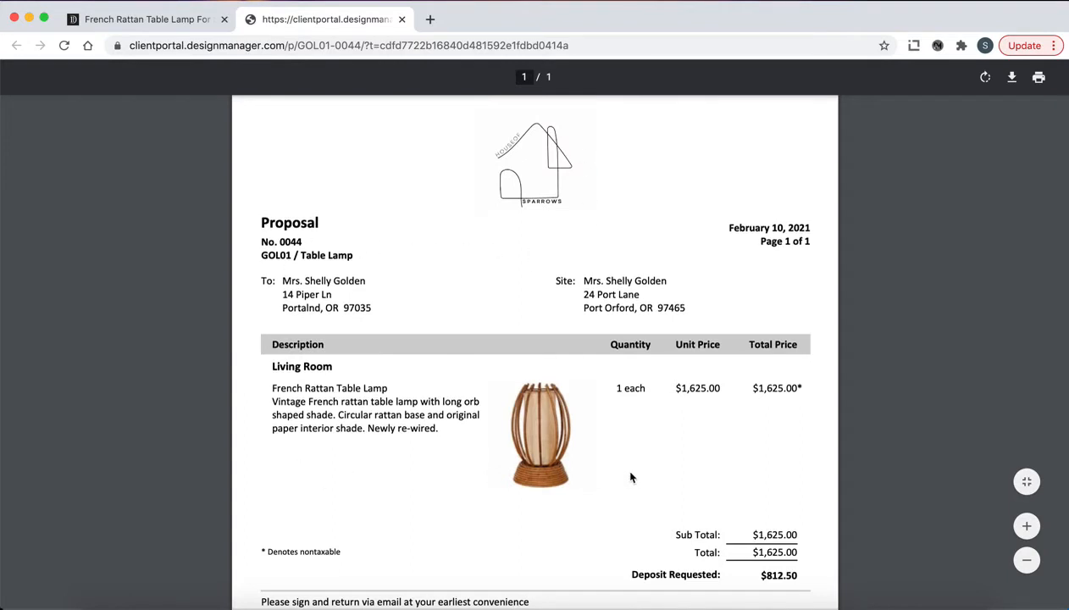
scroll(631, 478, "down", 1)
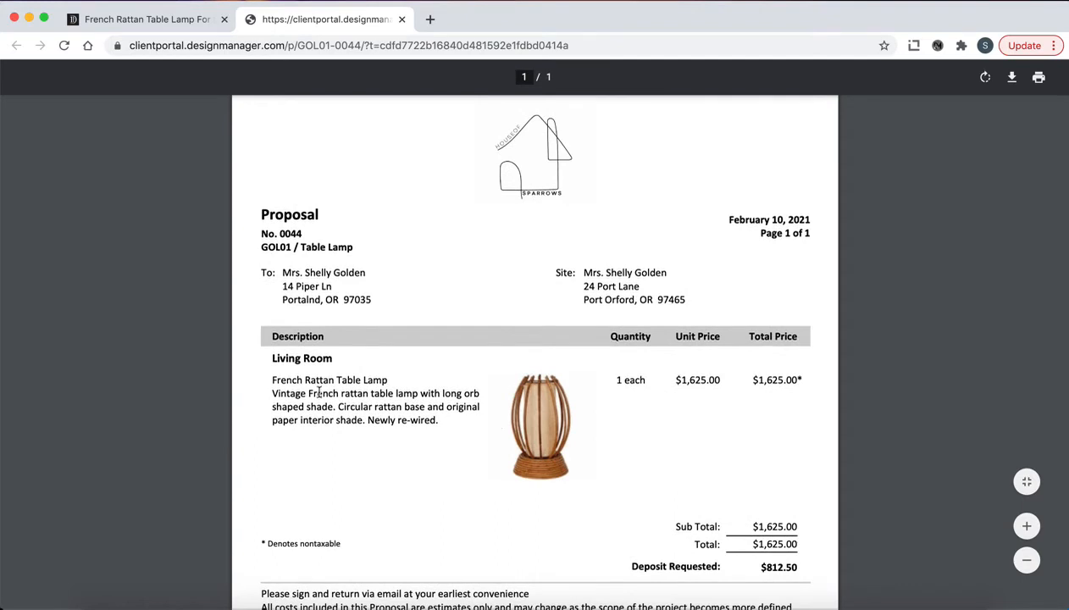
scroll(347, 397, "down", 4)
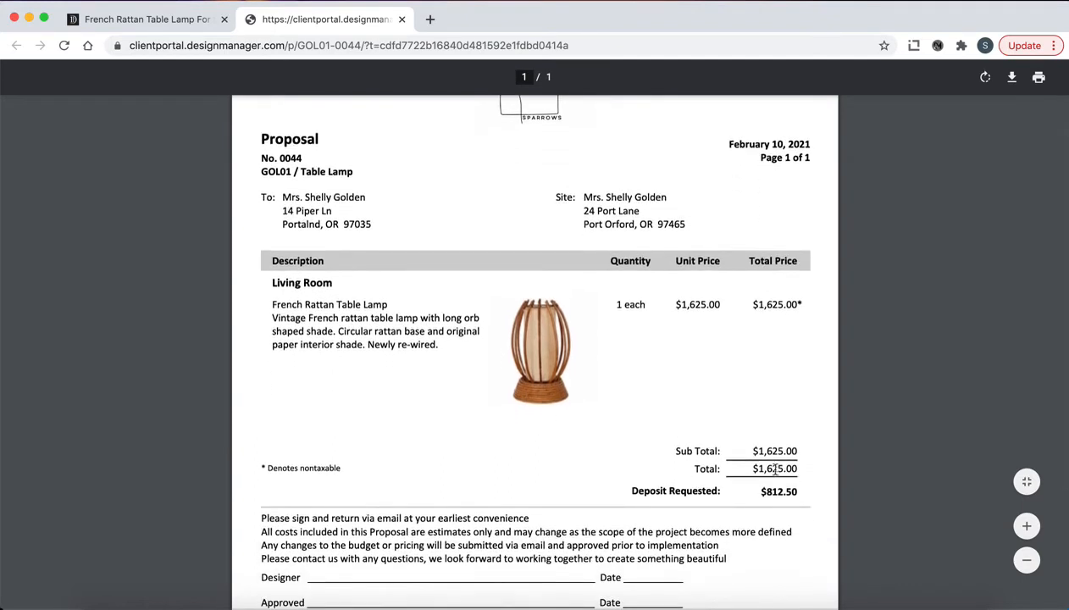
scroll(809, 484, "down", 1)
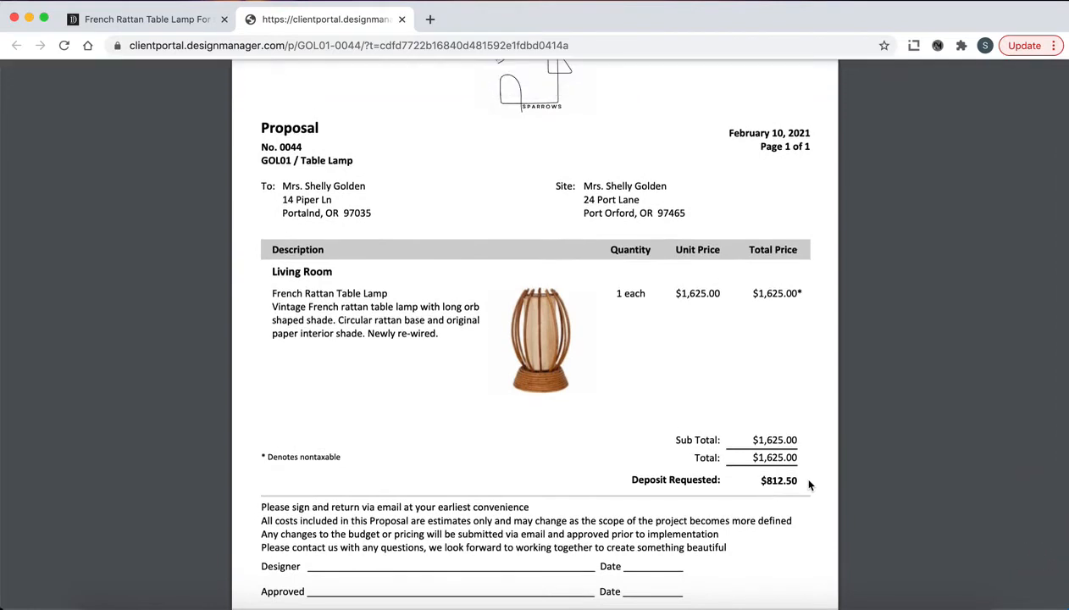
scroll(687, 432, "up", 5)
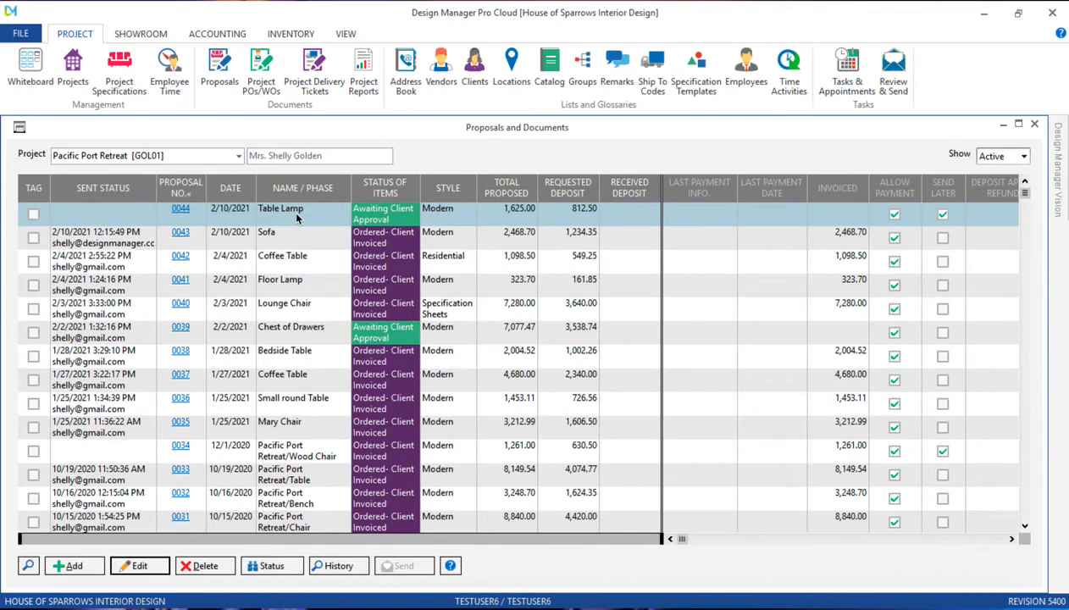
- Tag the Table Lamp proposal and proceed through the review summary to its e-mail form
left_click(34, 215)
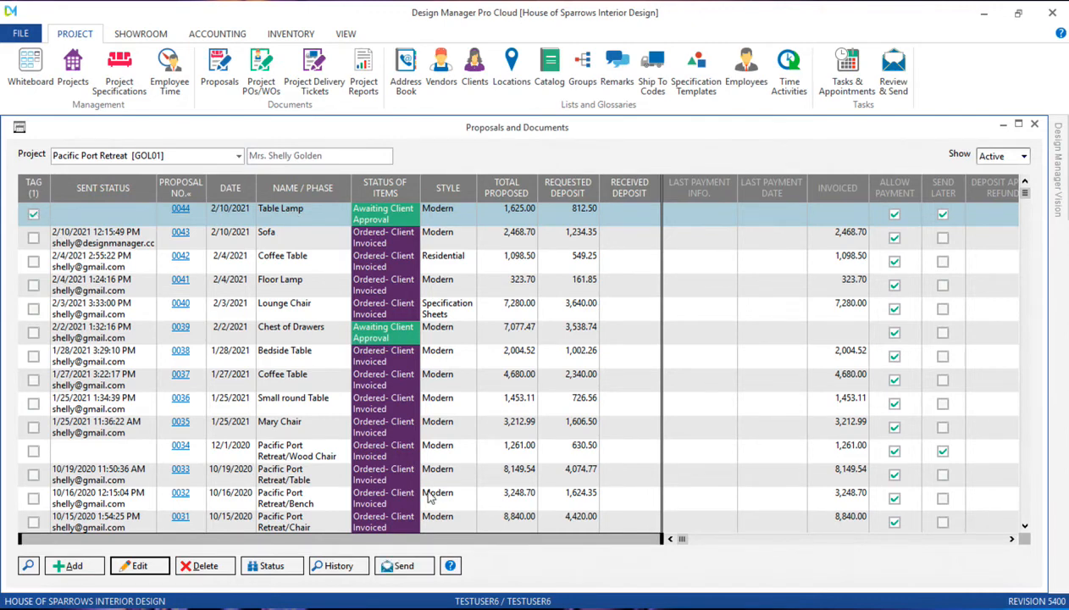
left_click(403, 567)
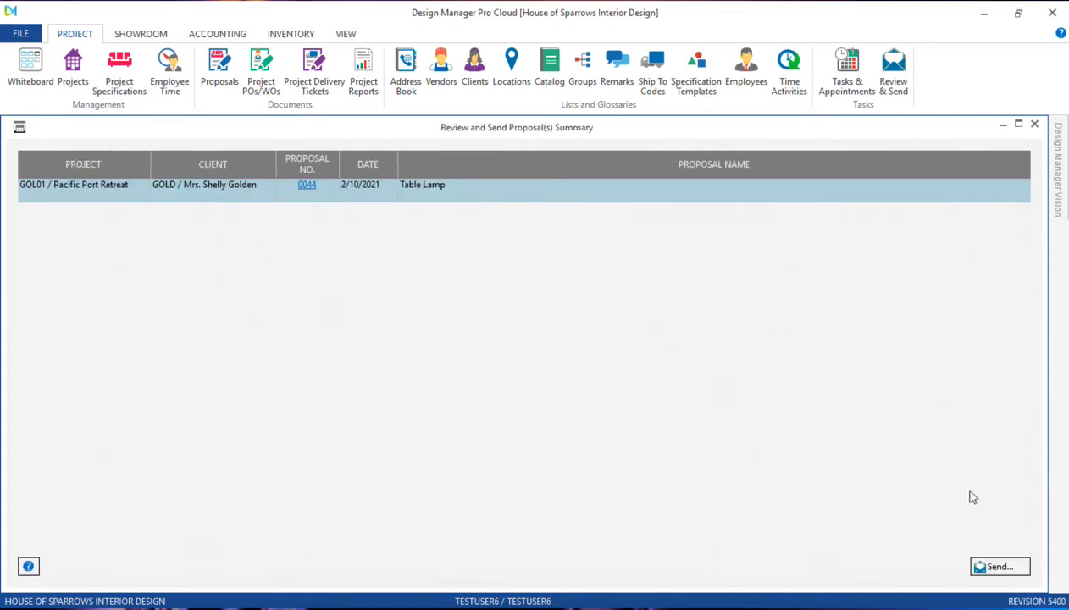
left_click(993, 567)
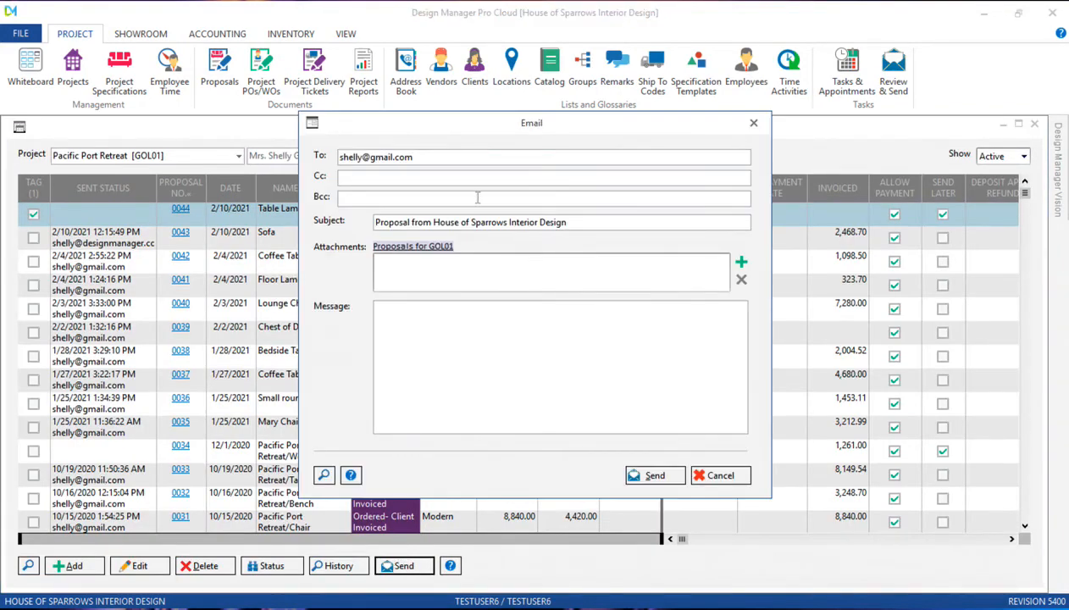
- Correct the recipient's e-mail address, add the message "Hey, check out this lamp.", and send the proposal
left_click_drag(414, 158, 368, 159)
type("designmanager.com")
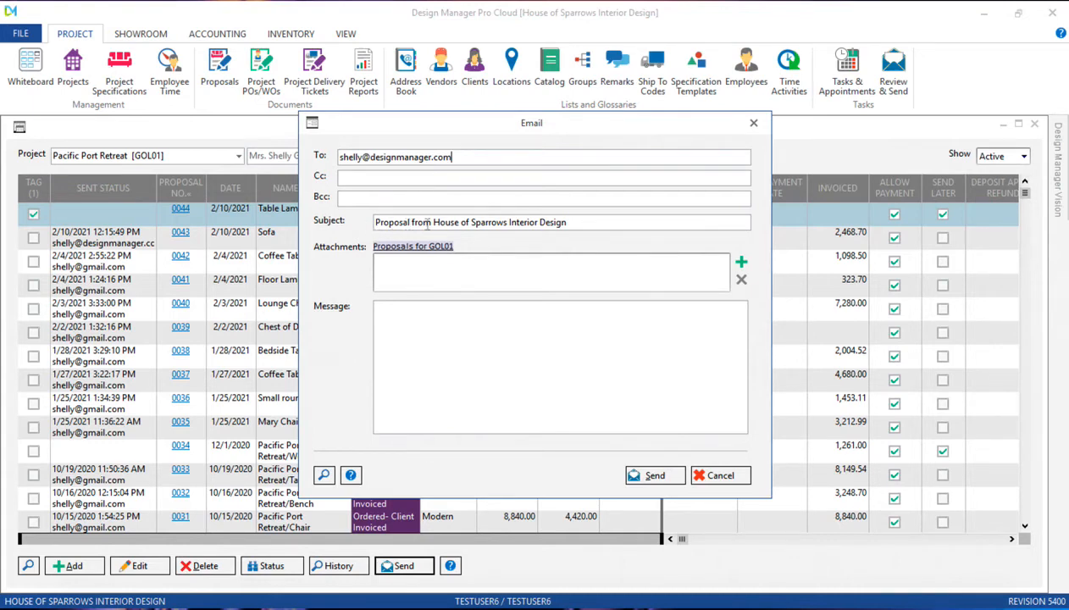
left_click(438, 354)
type("Hey, check out this lamp.")
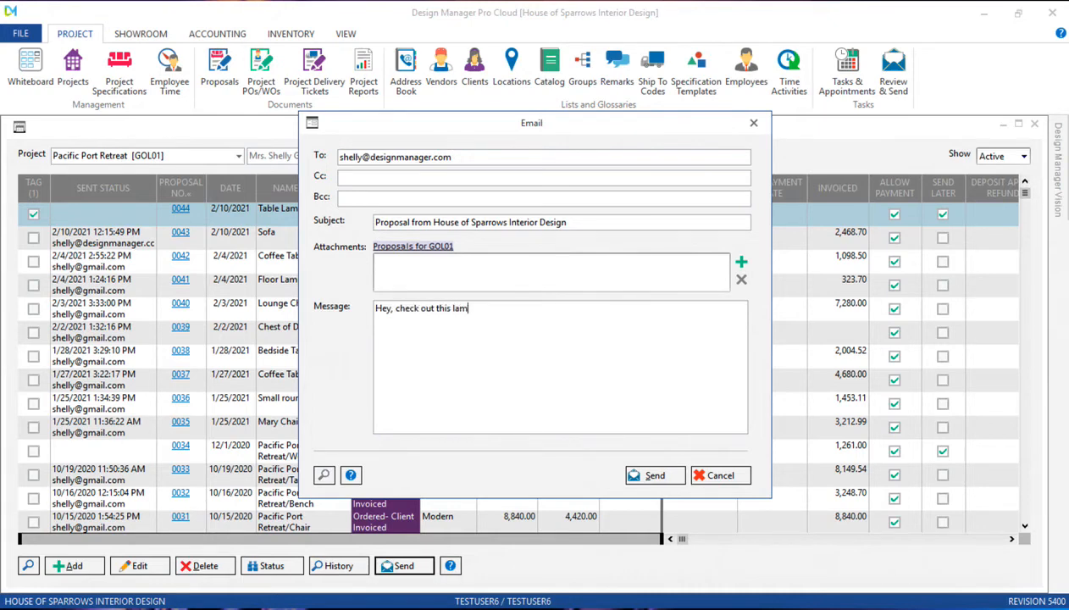
left_click(646, 479)
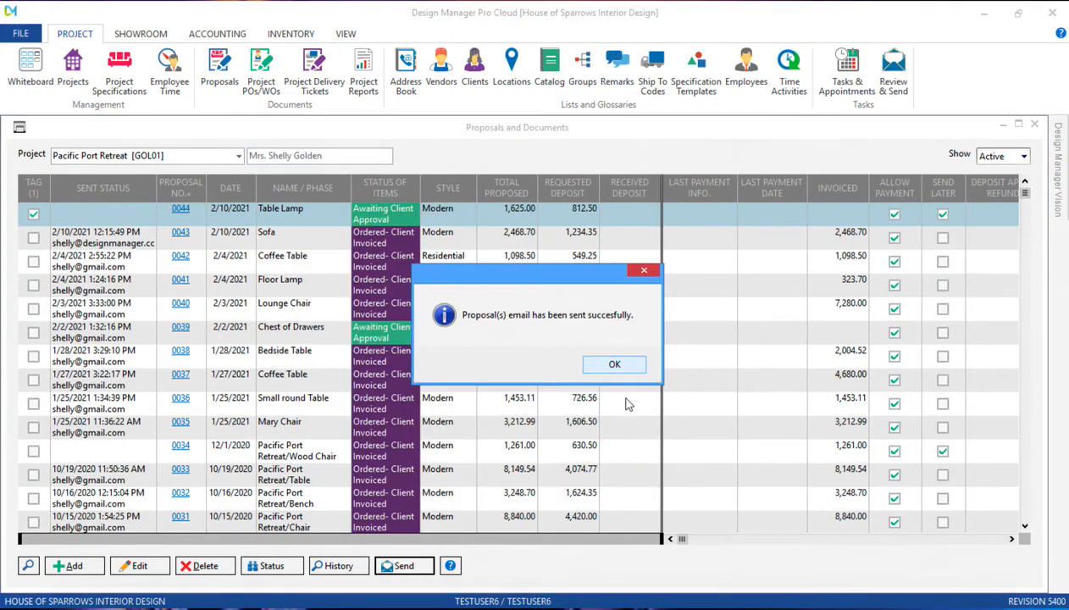
left_click(611, 366)
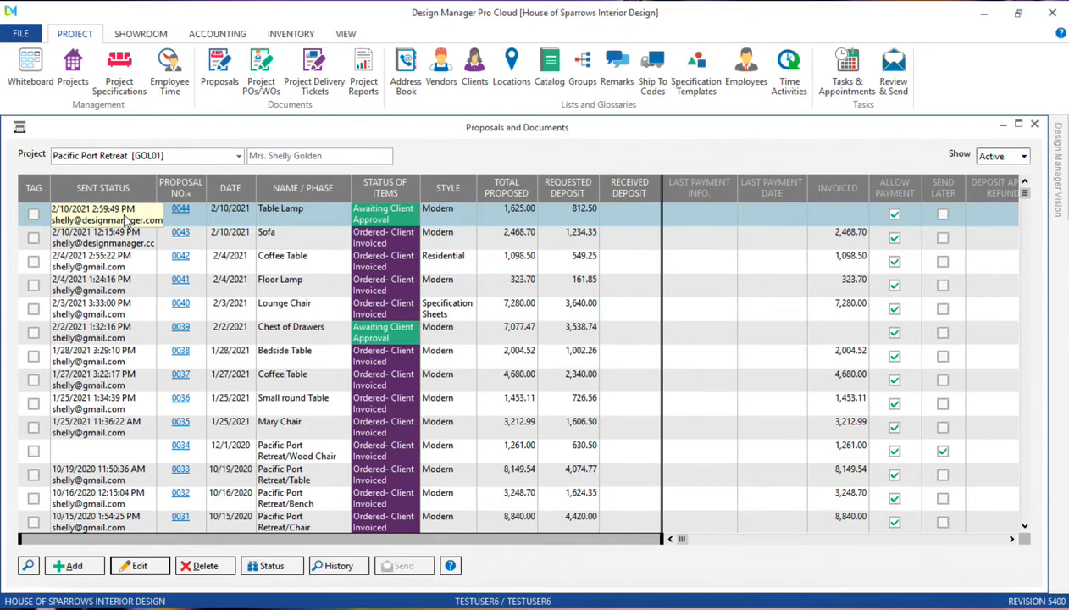
- Close the proposals list and open the project purchase and work orders for Pacific Port Retreat
left_click(1034, 126)
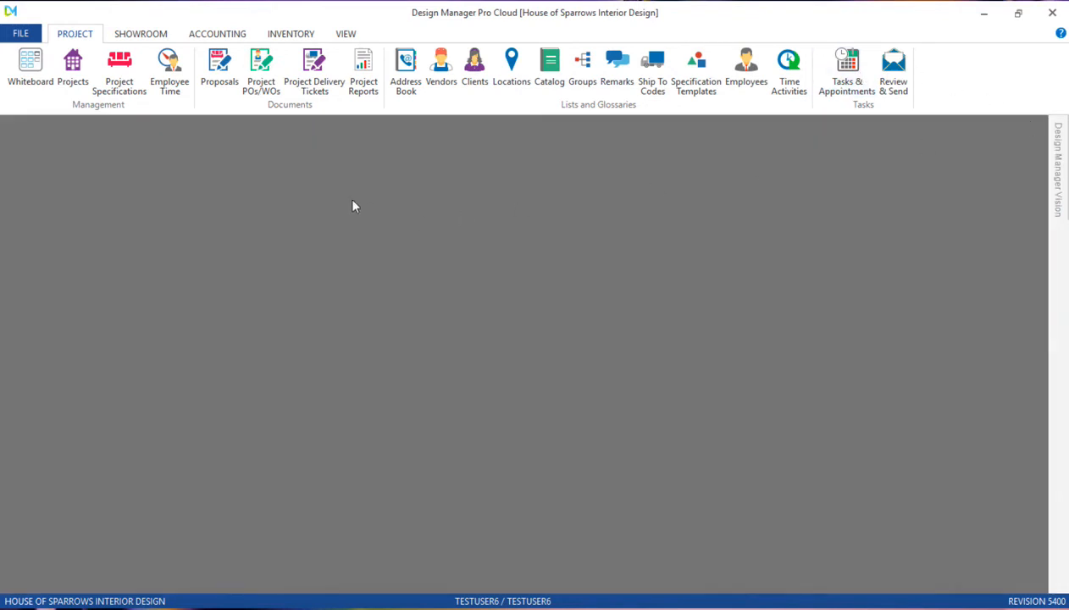
left_click(265, 74)
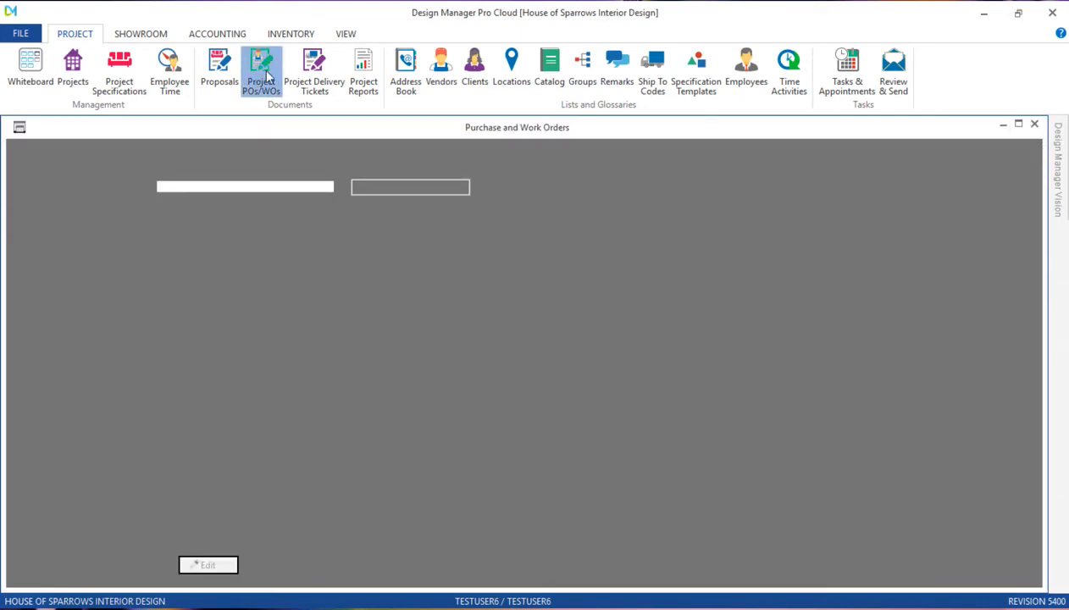
type("pac")
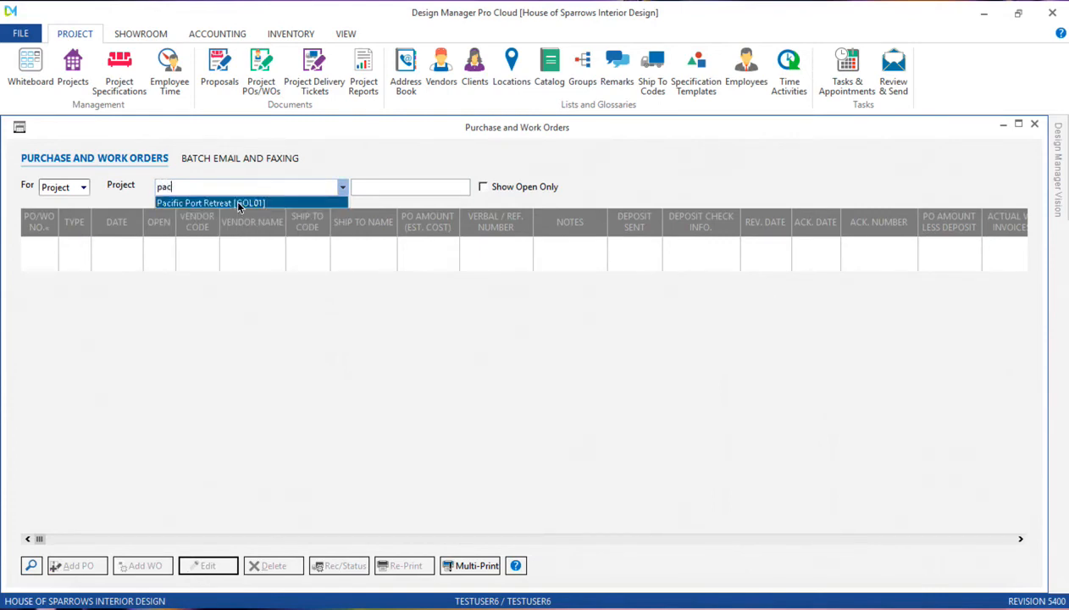
left_click(239, 204)
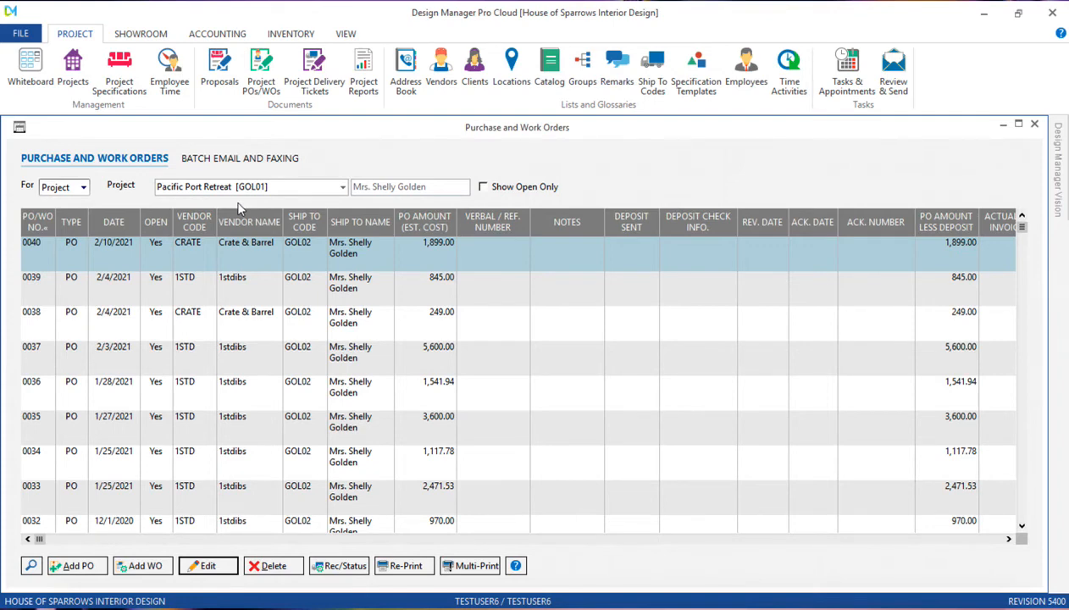
- Create a new purchase order for the French Rattan Table Lamp and generate its print preview
left_click(68, 570)
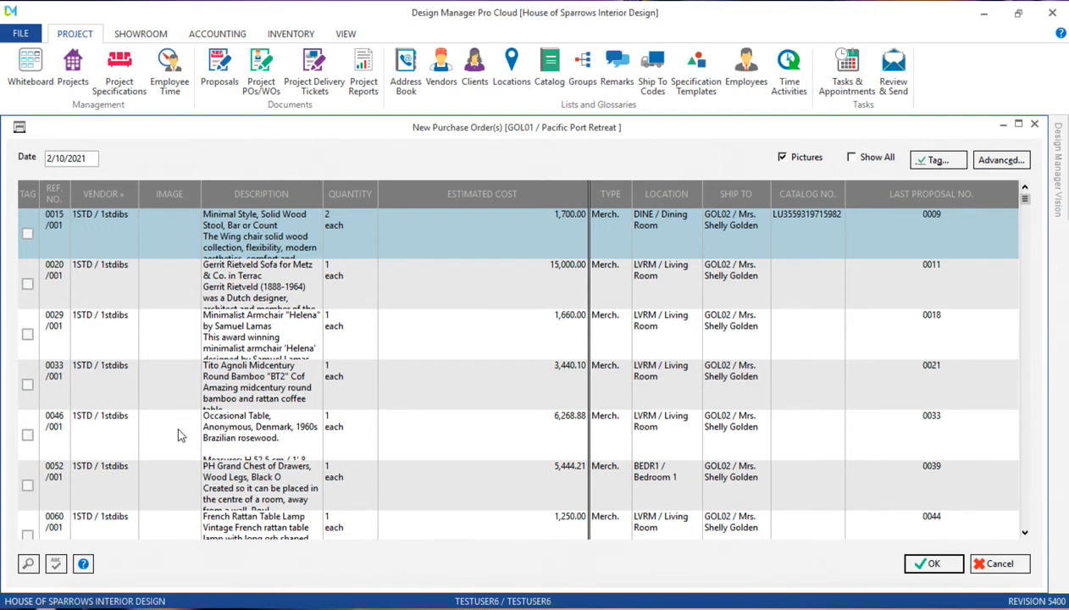
scroll(178, 435, "down", 1)
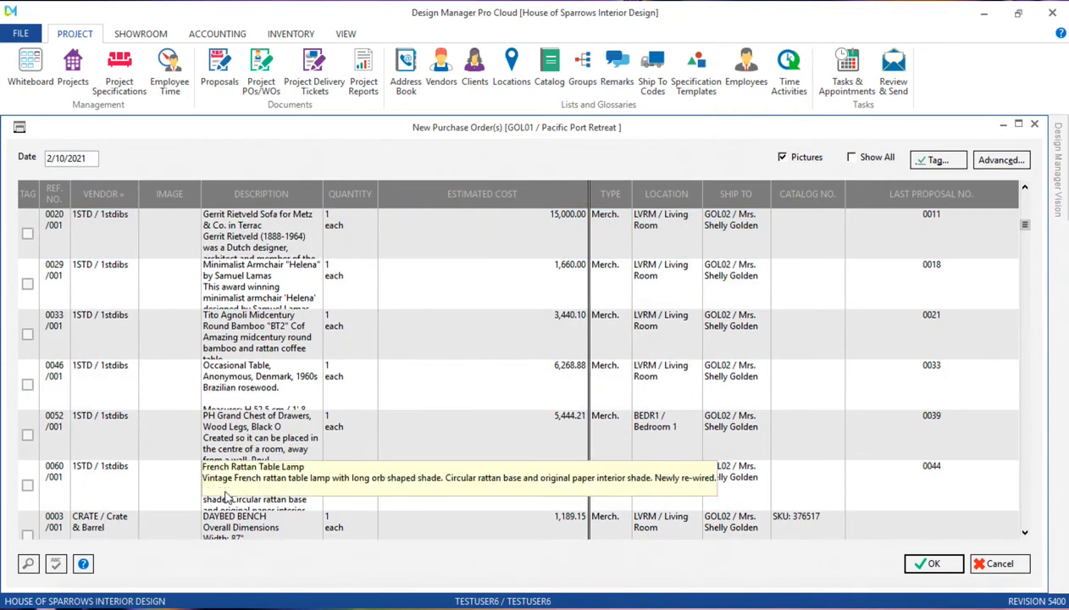
left_click(27, 488)
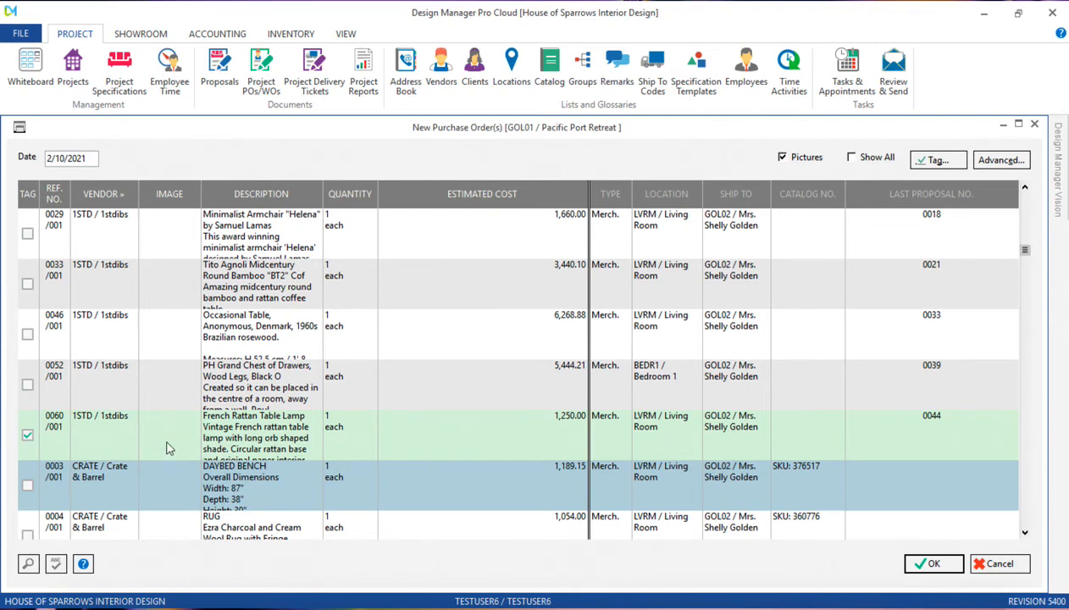
left_click(931, 565)
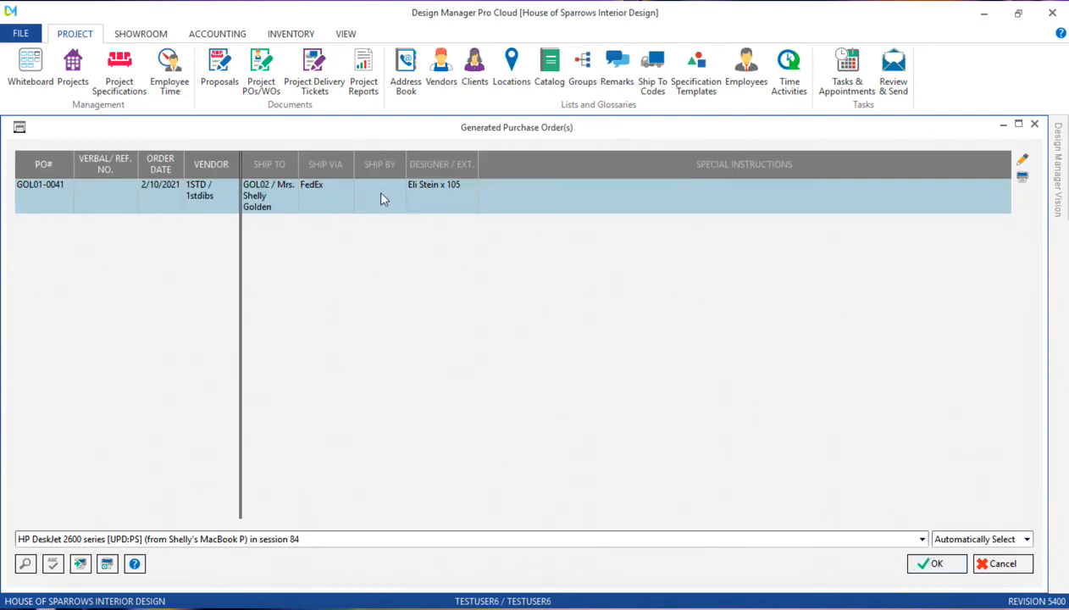
left_click(926, 572)
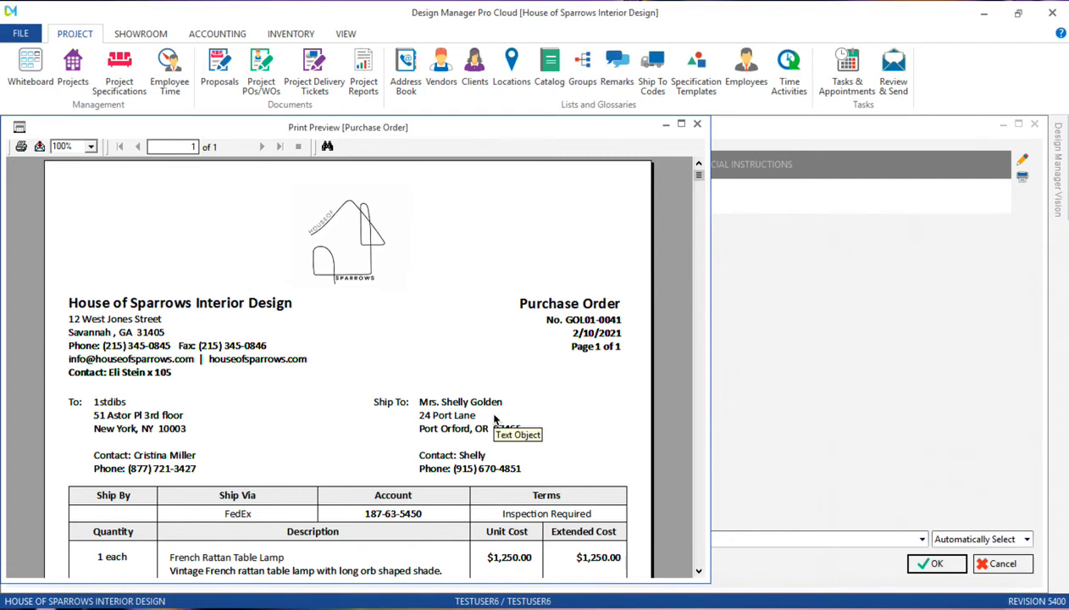
- Review the lamp's purchase order and its e-mail or export choices, then accept the purchase order
scroll(496, 424, "down", 3)
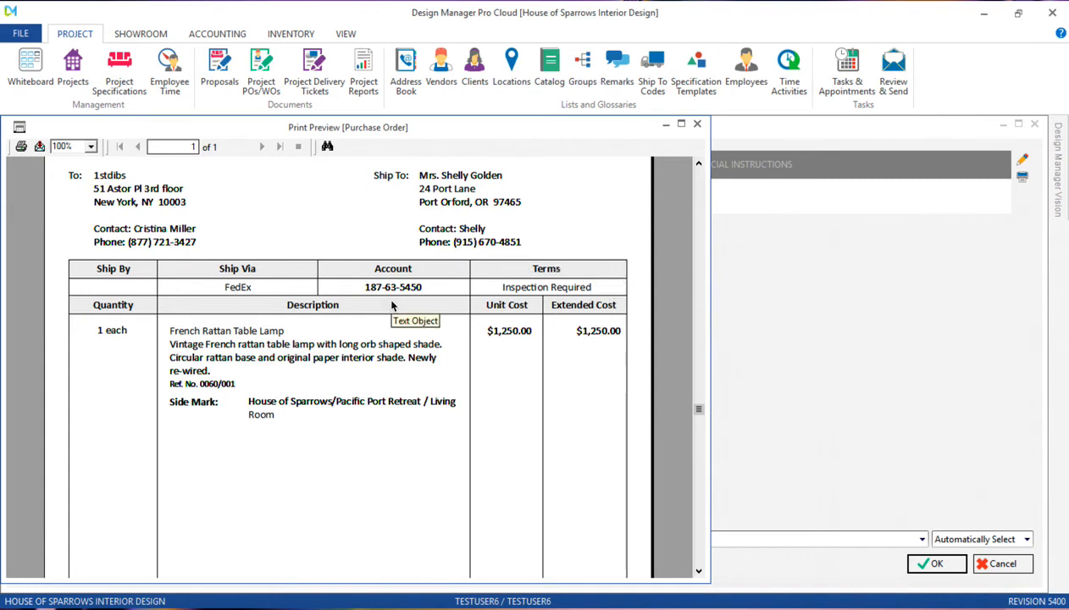
left_click(40, 146)
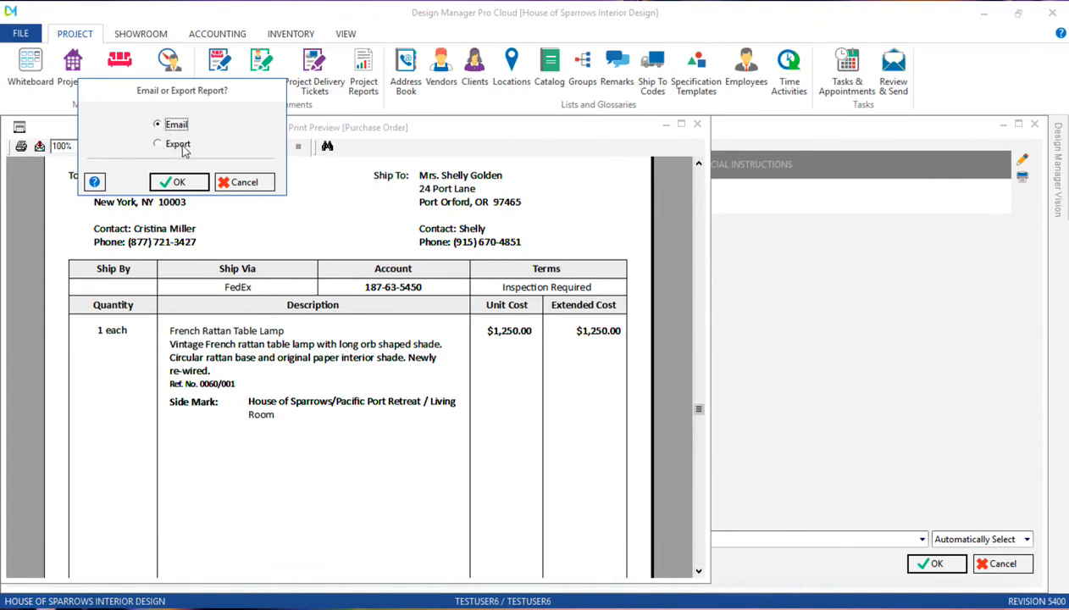
left_click(243, 183)
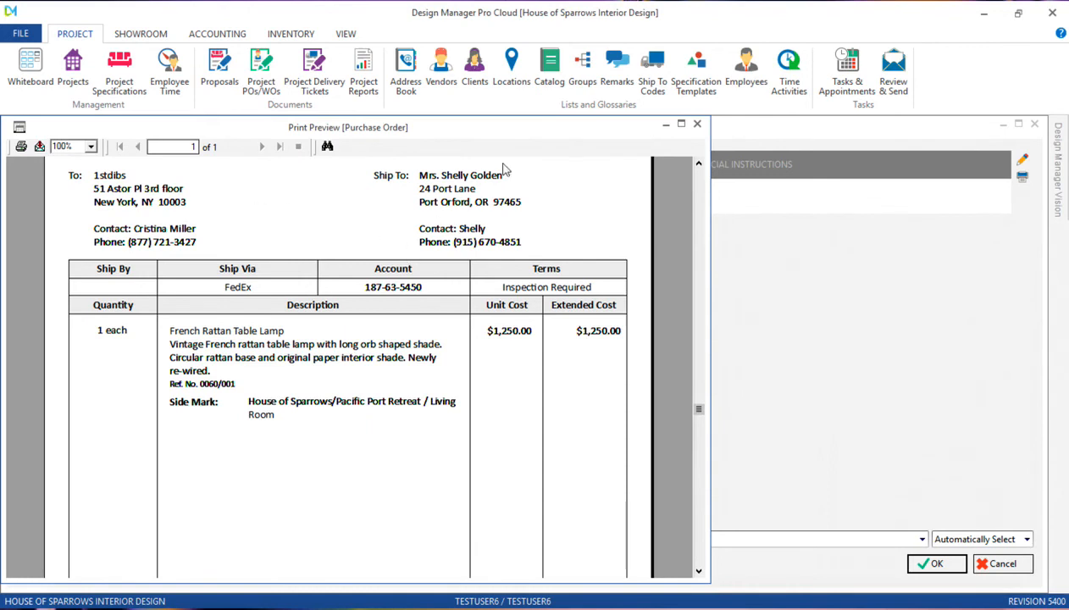
left_click(698, 124)
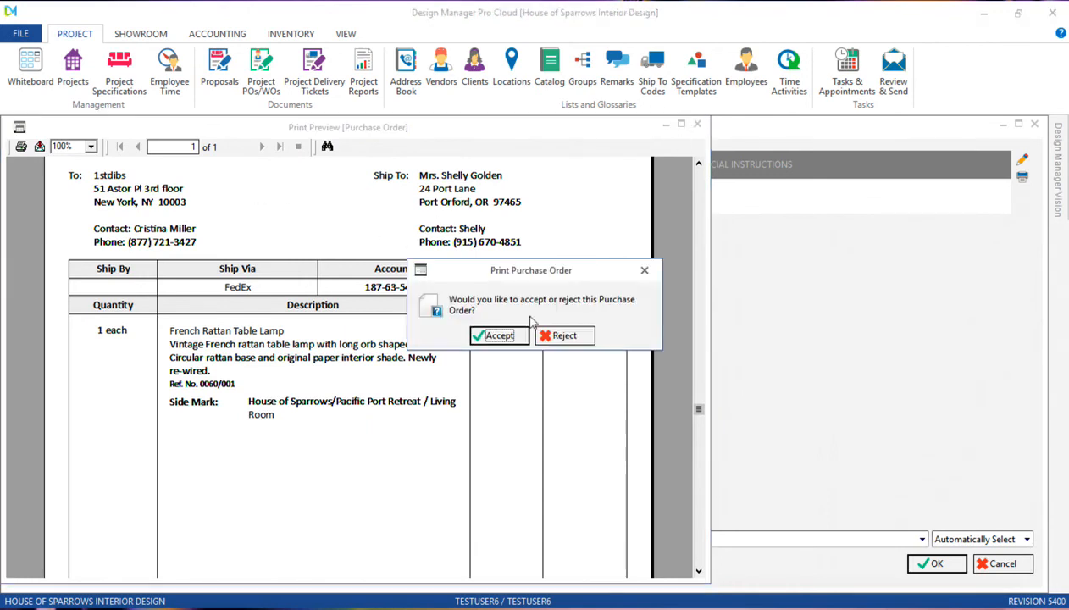
left_click(499, 336)
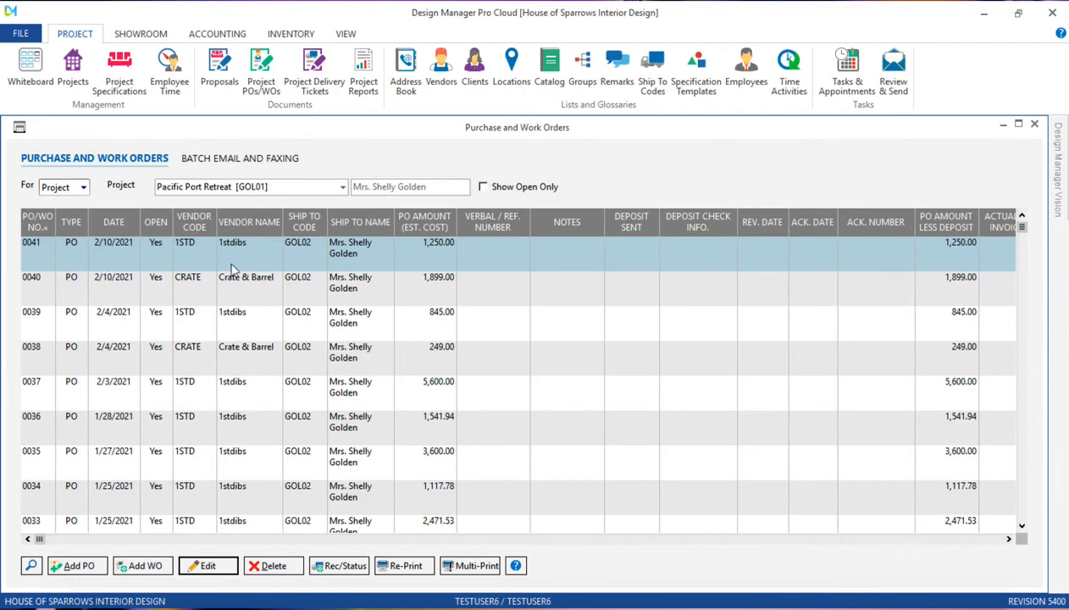
- Examine the lamp purchase order's status and its item tracking fields, then close the purchase orders
left_click(347, 566)
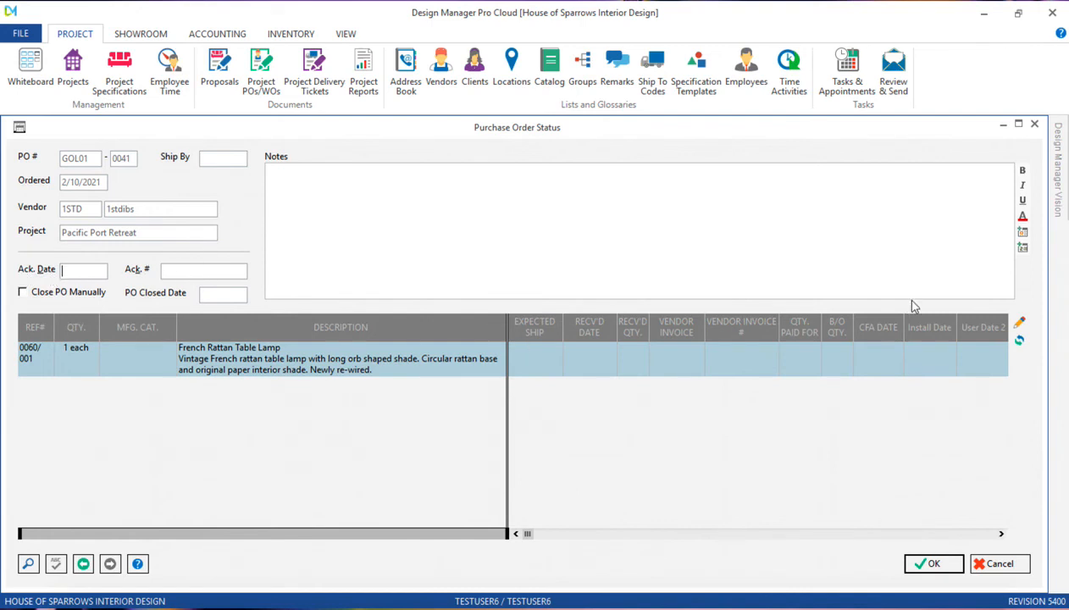
left_click(1021, 324)
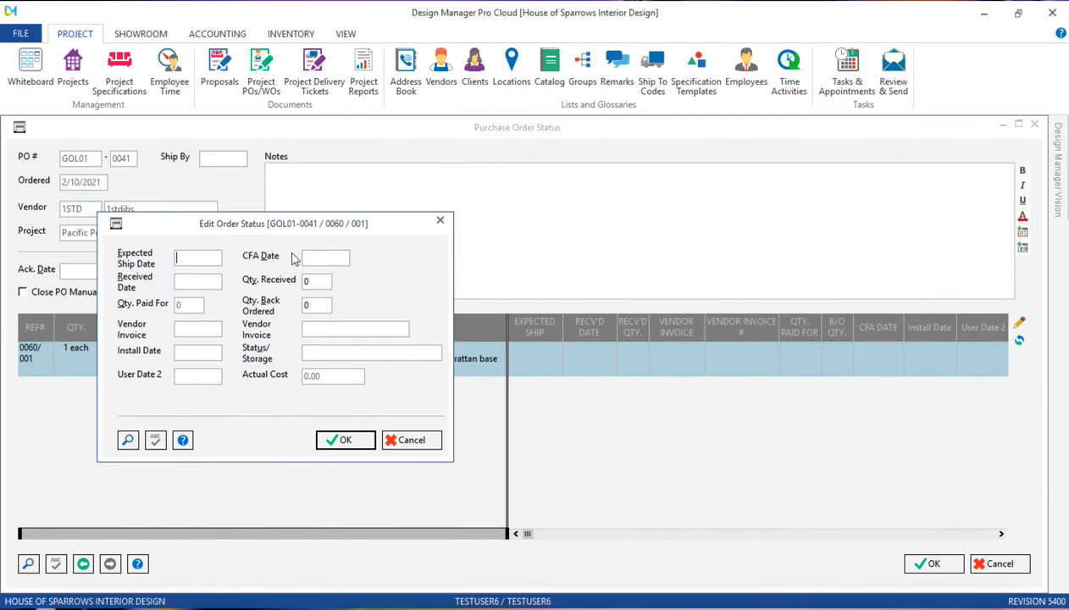
left_click(420, 441)
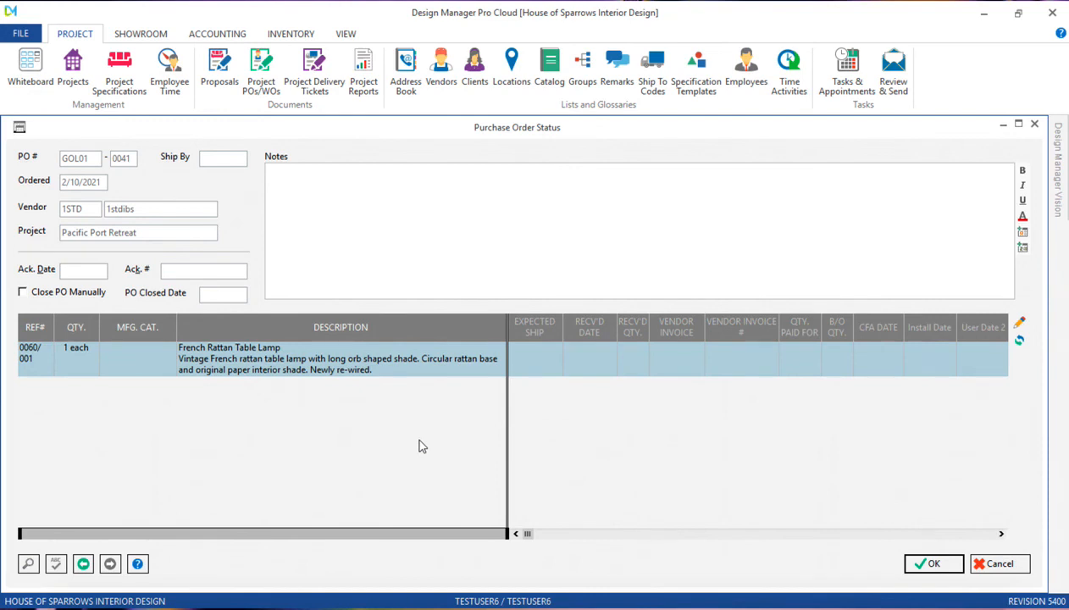
left_click(936, 564)
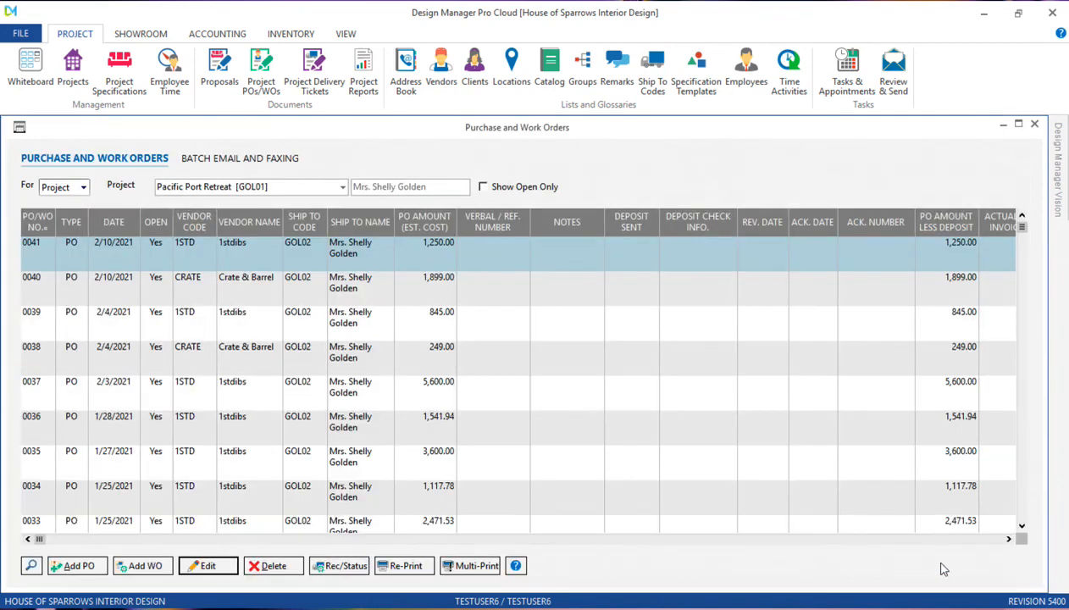
left_click(1035, 125)
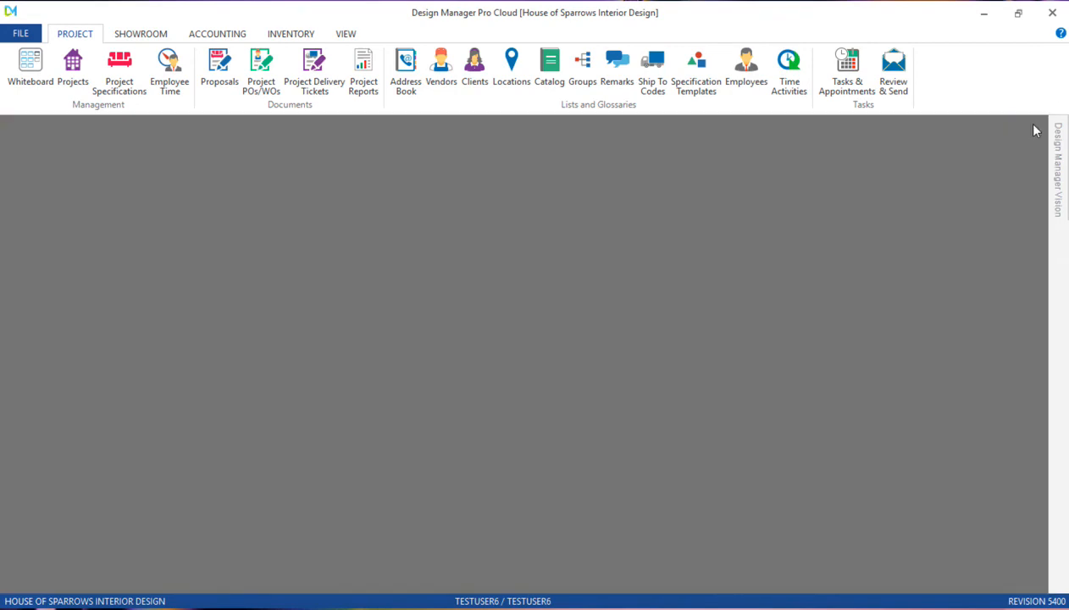
- Open the accounting client invoices, look over the existing invoices and return to the new ones
left_click(200, 39)
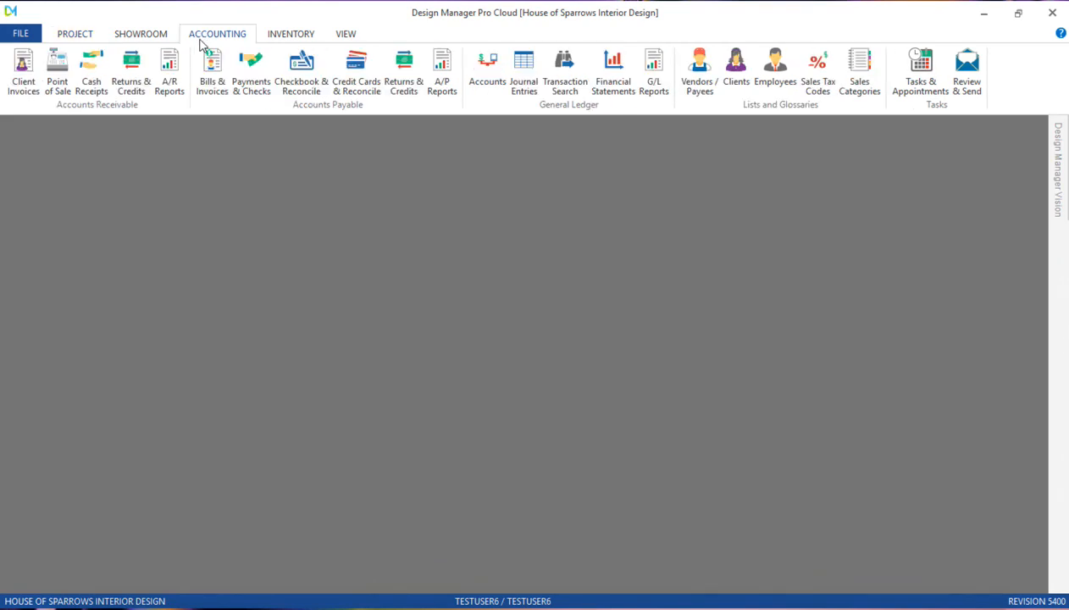
left_click(28, 98)
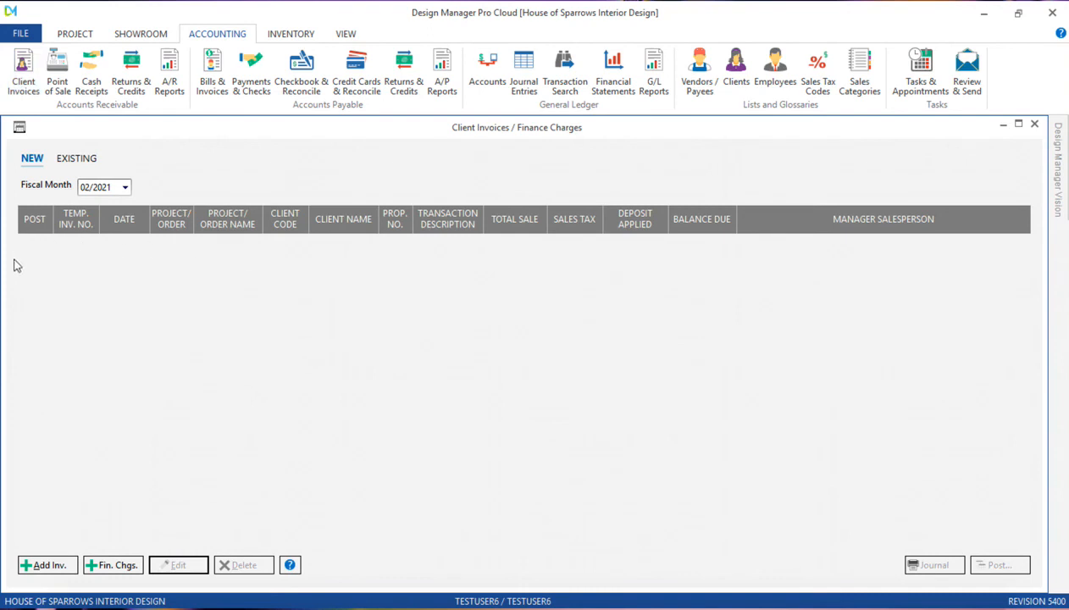
left_click(86, 161)
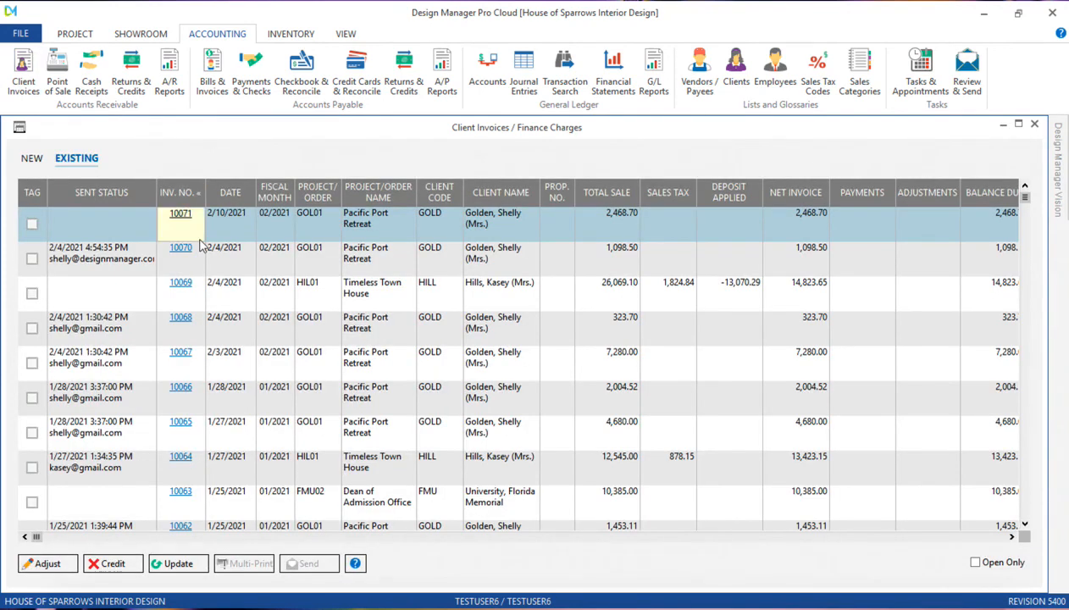
left_click(31, 160)
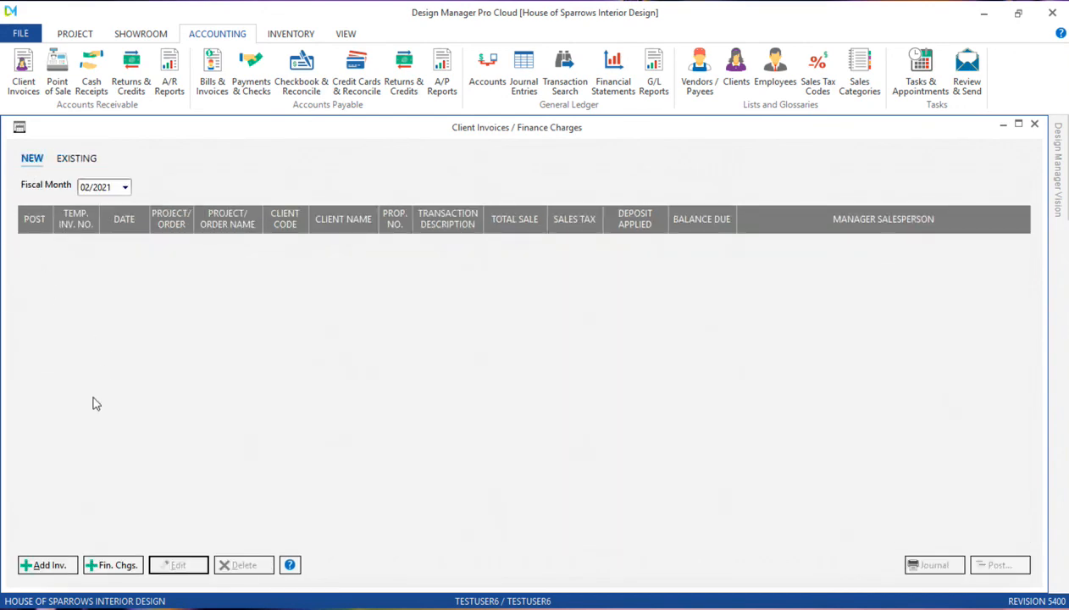
- Add a client invoice for Pacific Port Retreat that bills the French Rattan Table Lamp
left_click(48, 565)
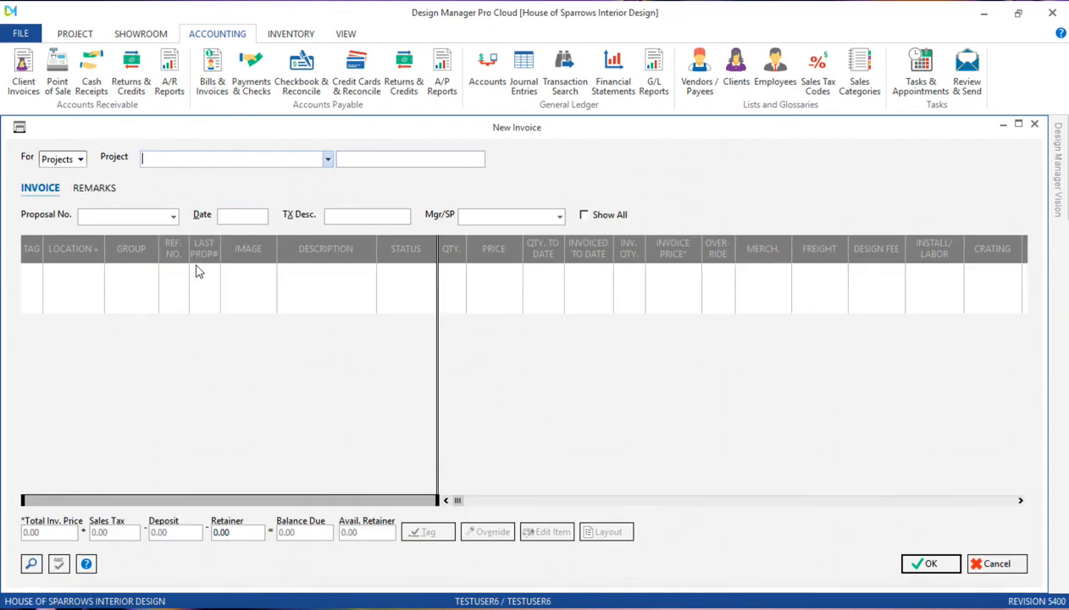
type("pac")
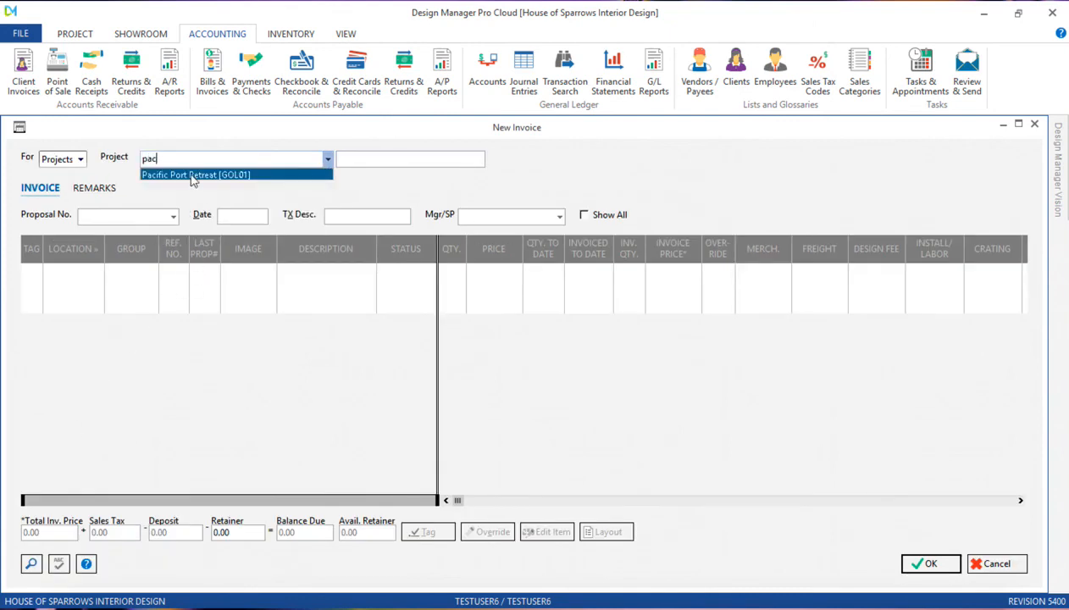
left_click(193, 175)
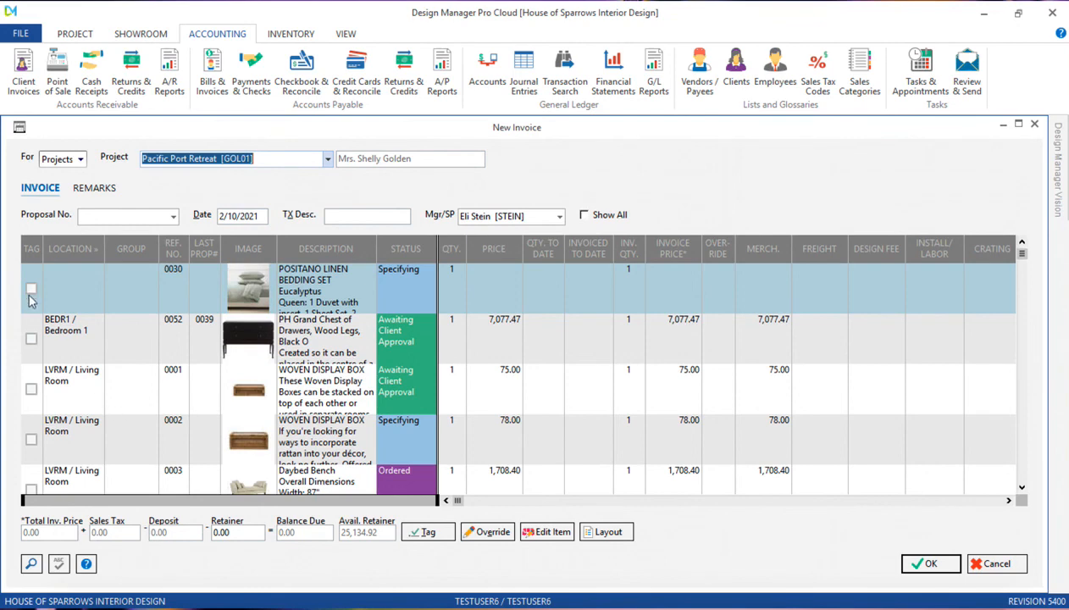
scroll(48, 402, "down", 6)
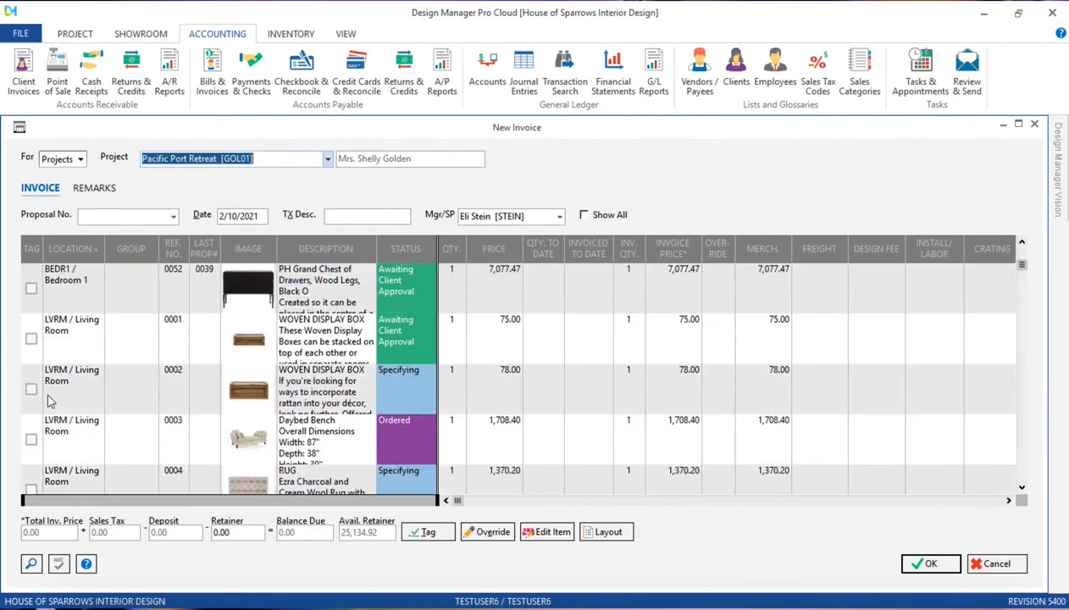
scroll(48, 402, "down", 6)
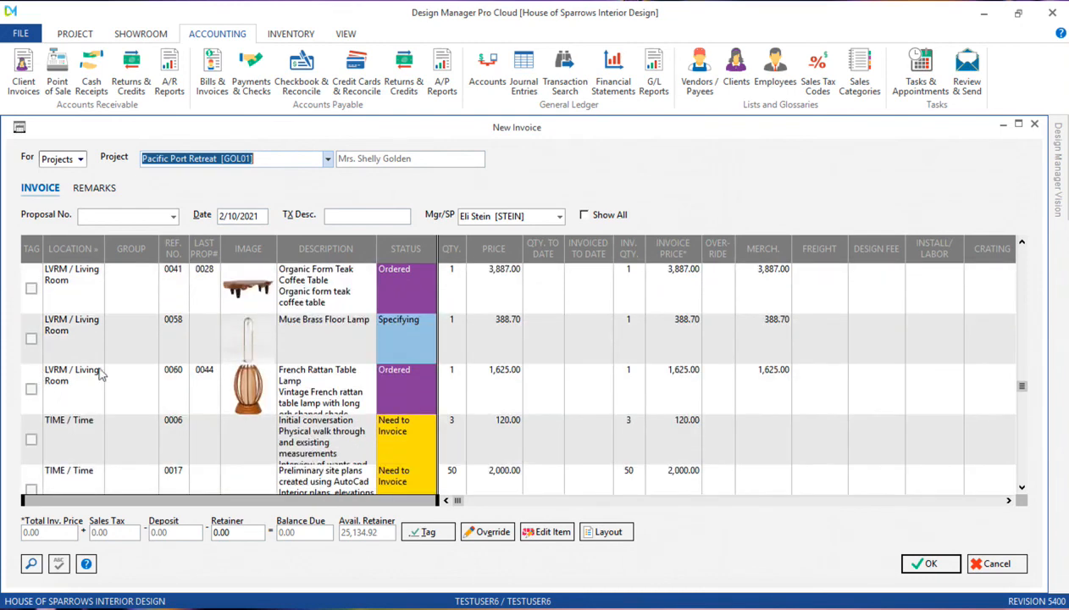
left_click(30, 390)
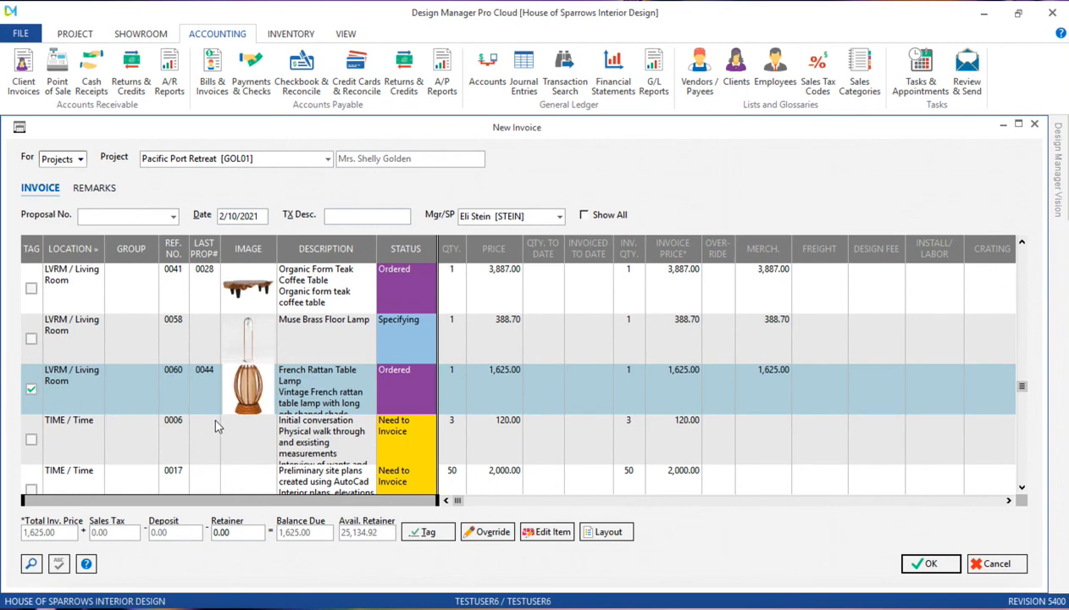
left_click(911, 563)
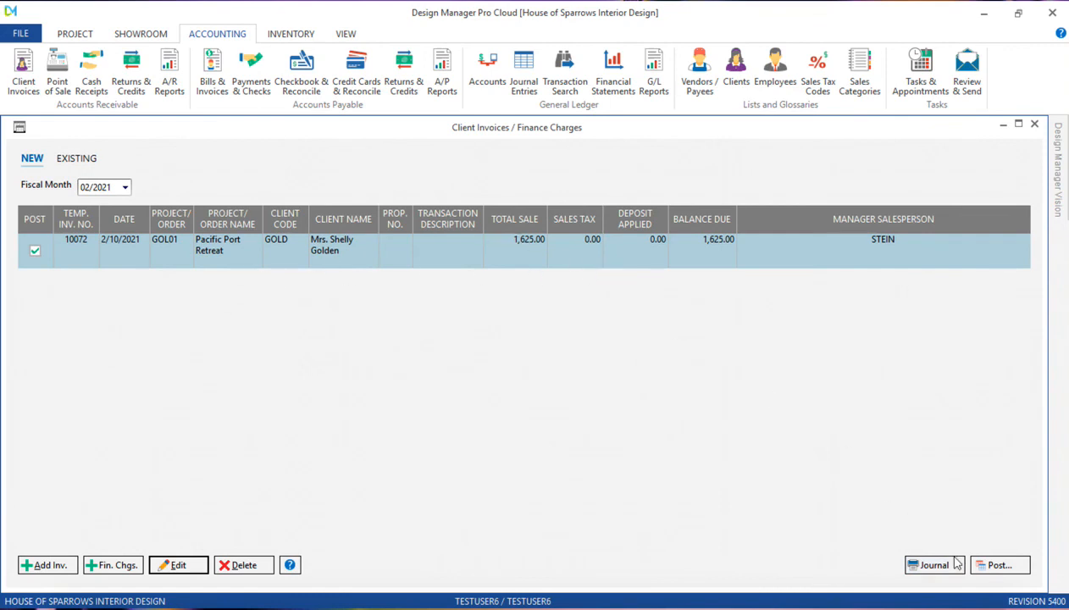
- Start posting the new client invoice and preview it in the Modern style with pictures
left_click(998, 565)
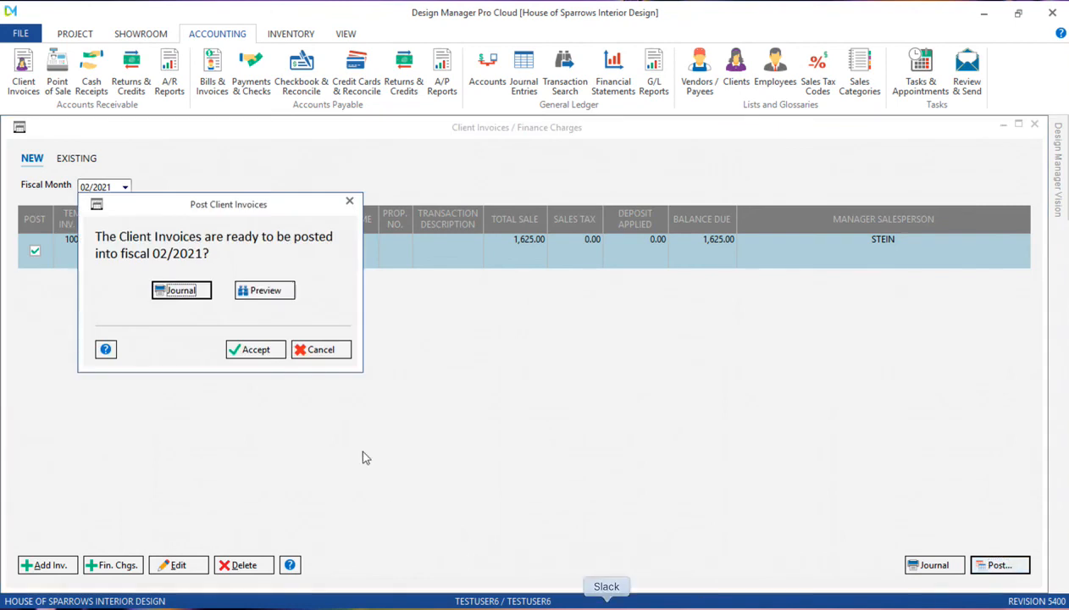
left_click(267, 290)
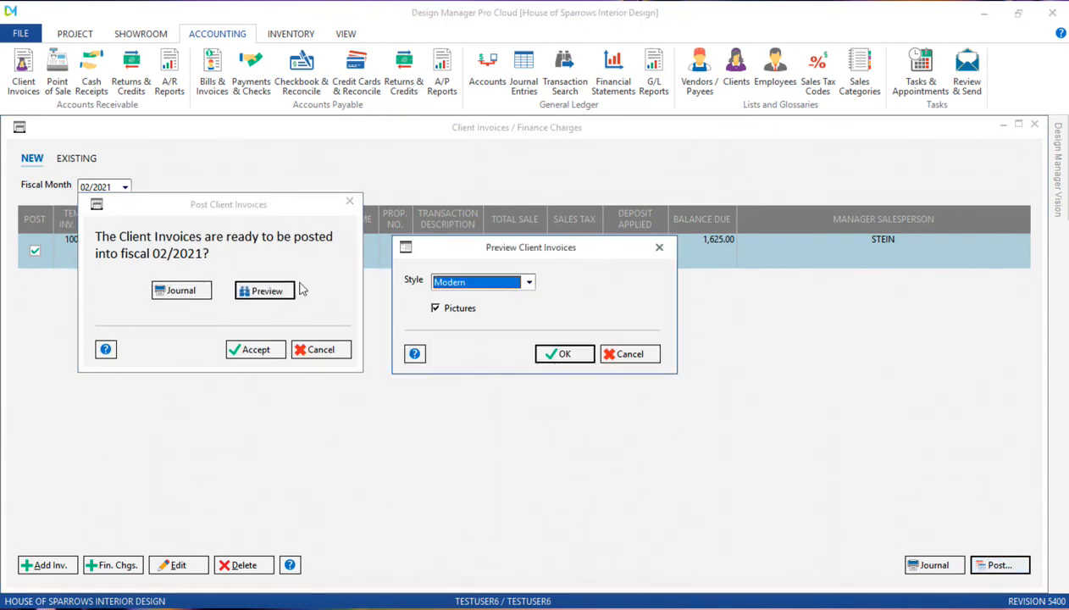
left_click(530, 283)
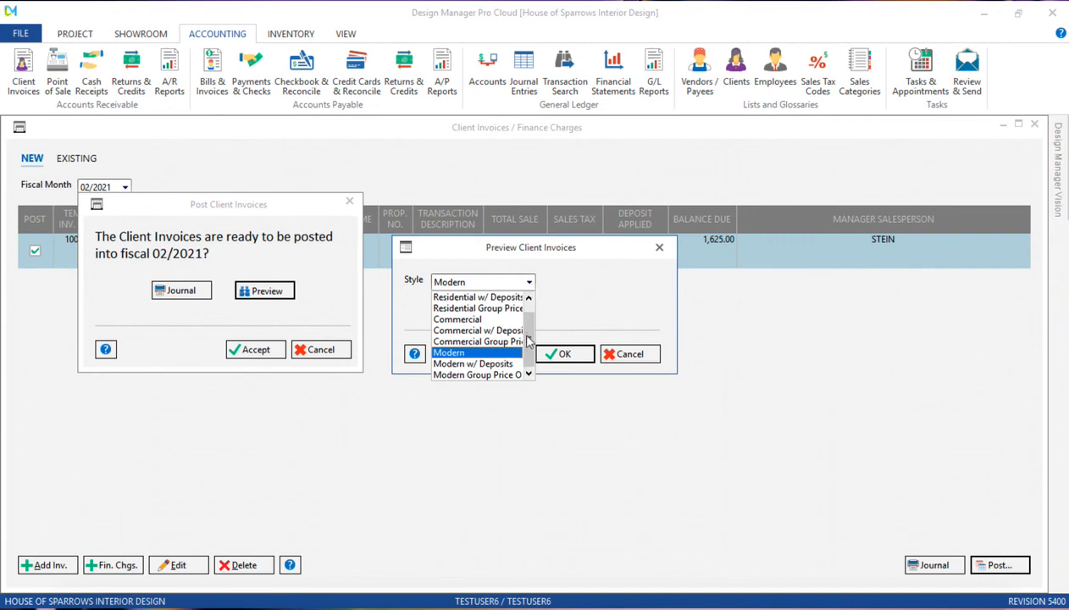
mouse_move(527, 338)
left_mouse_down()
mouse_move(526, 306)
mouse_move(531, 345)
left_mouse_up()
left_click(500, 353)
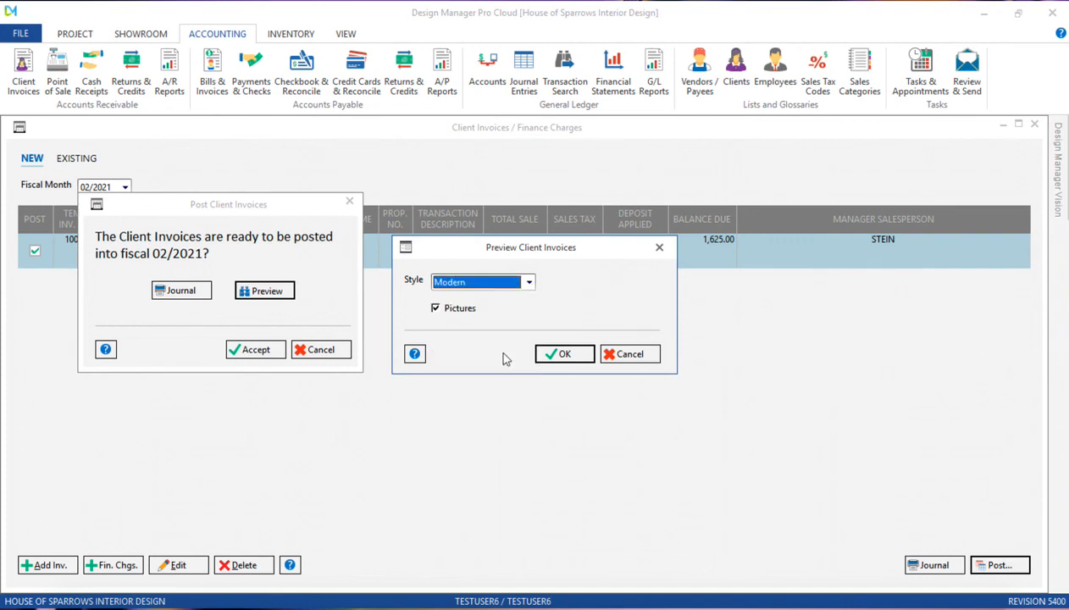
left_click(564, 355)
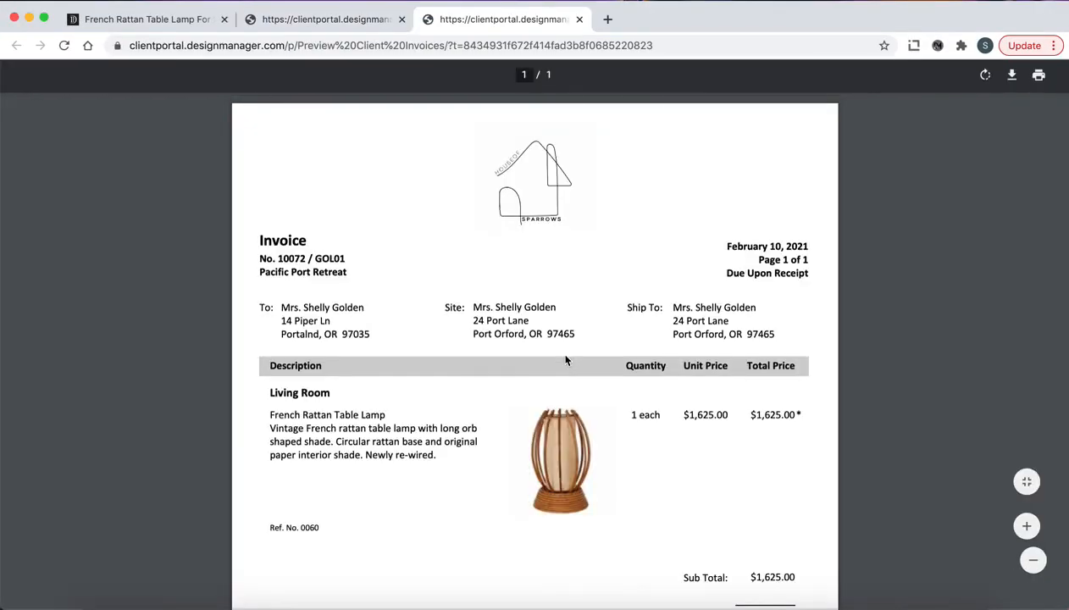
- Review the previewed lamp invoice, post it into fiscal 02/2021 and close the client invoices
scroll(566, 360, "down", 3)
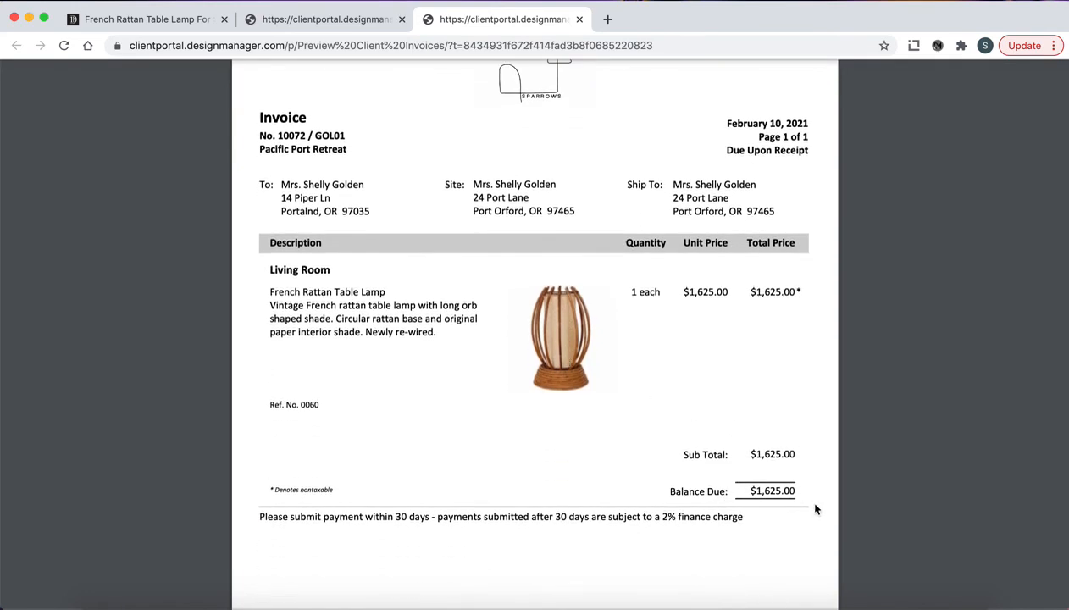
scroll(667, 439, "up", 3)
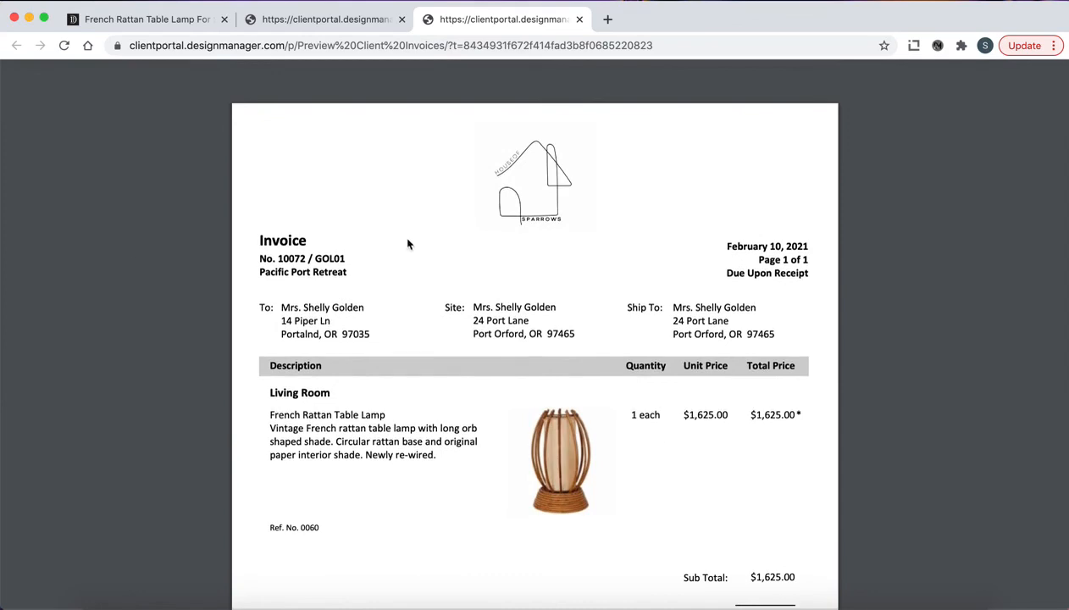
left_click(28, 18)
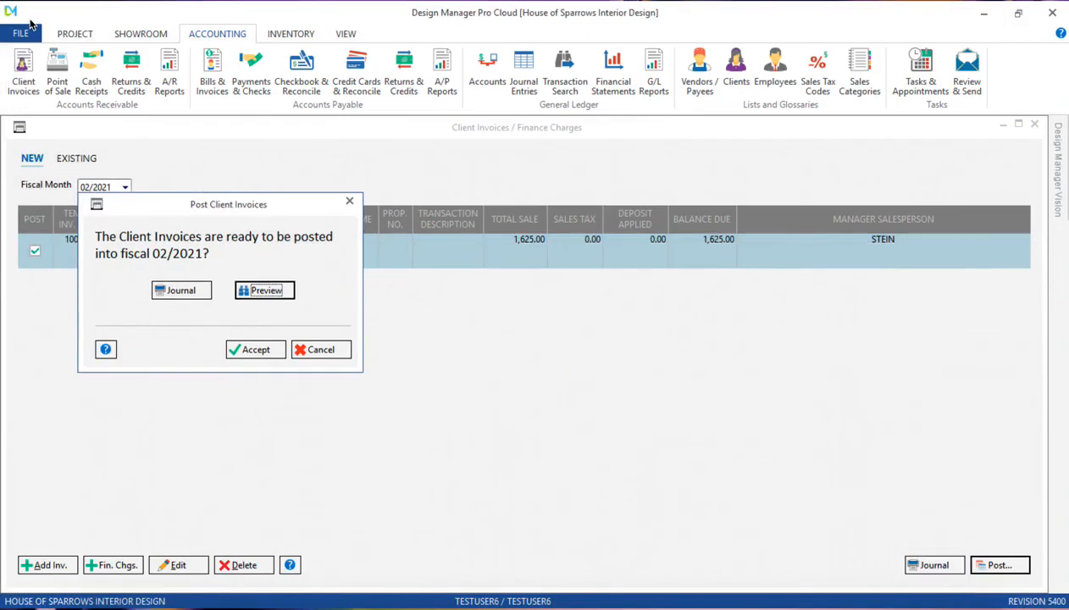
left_click(257, 349)
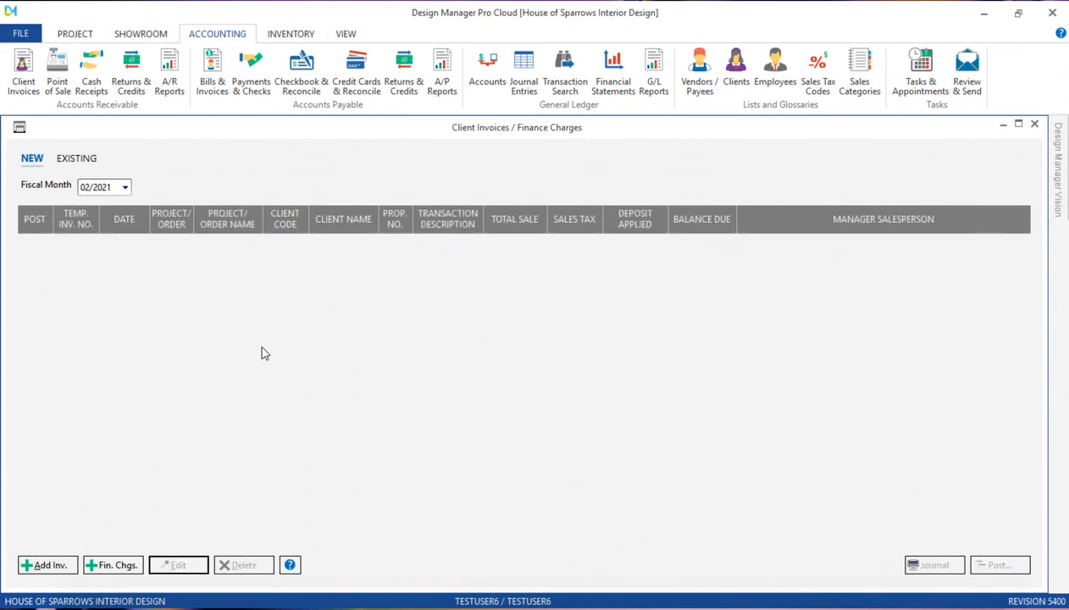
left_click(1035, 125)
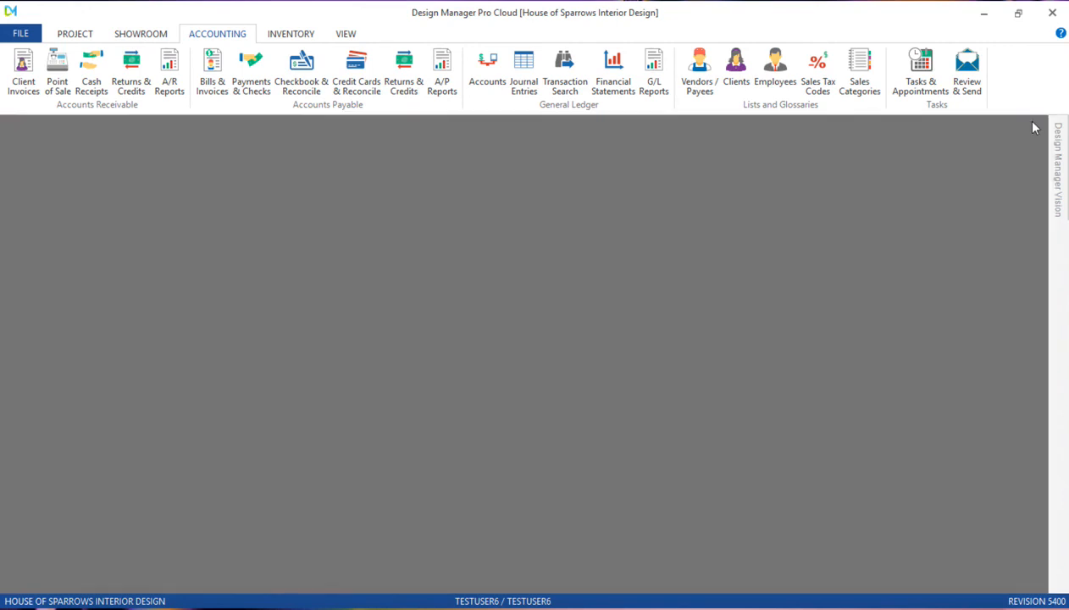